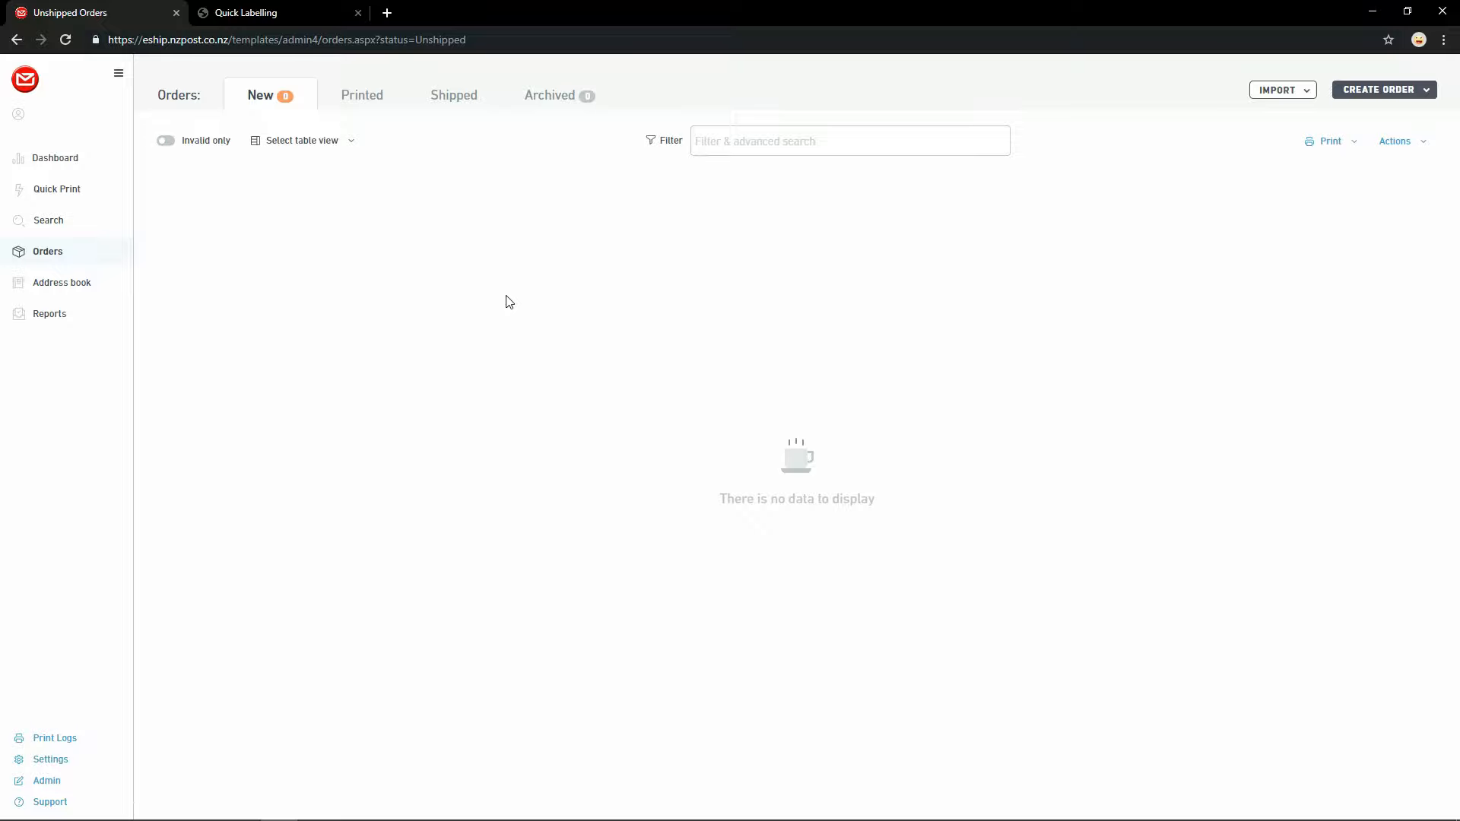
# Step: Switch to Ticket-it and add a one-off receiver with the contact's name and the matching Wellington street address
pyautogui.click(281, 12)
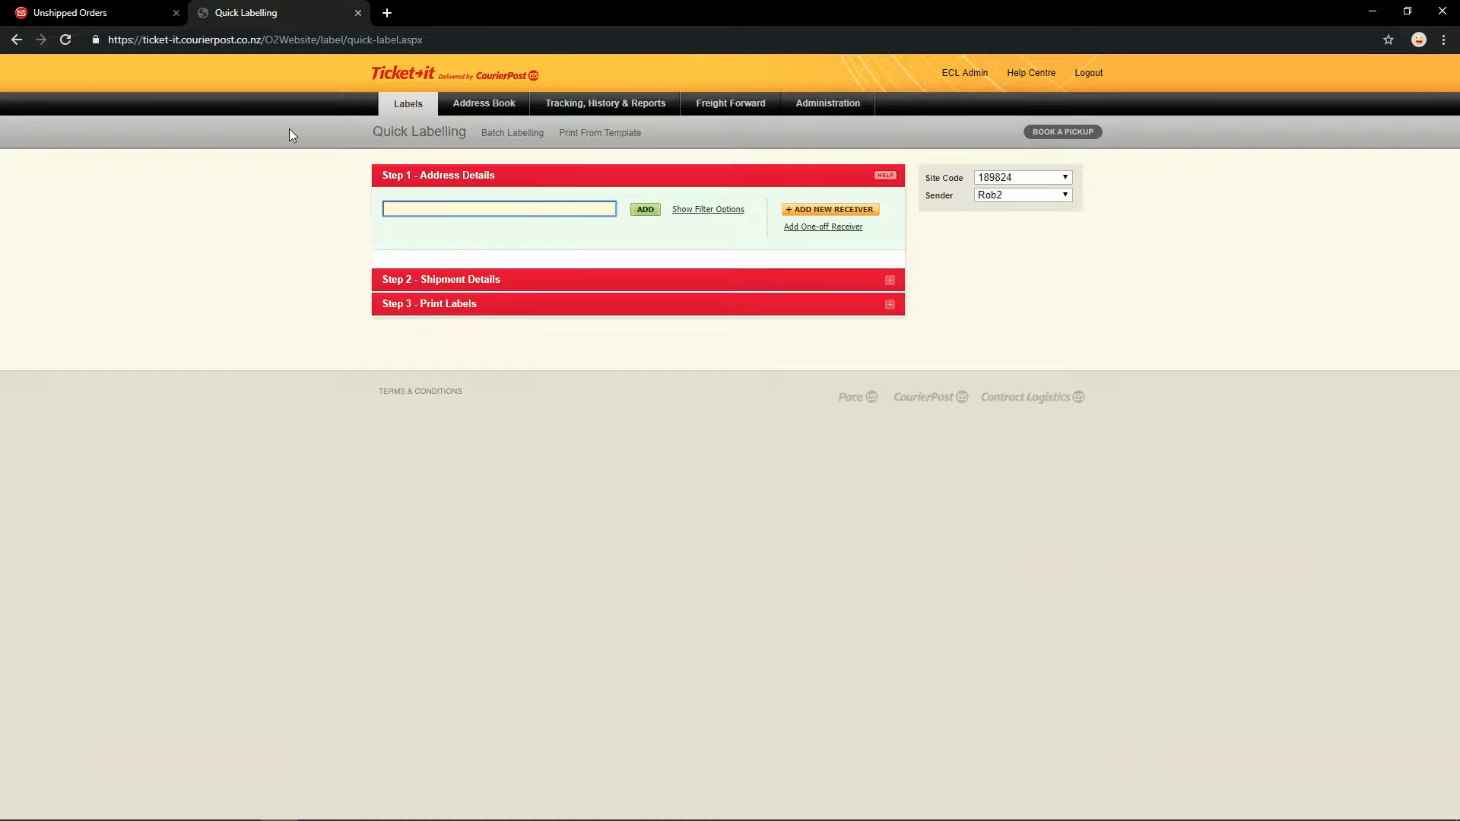
pyautogui.click(806, 228)
pyautogui.write('Mr Test')
pyautogui.press('Tab')
pyautogui.write('7 Waterloo')
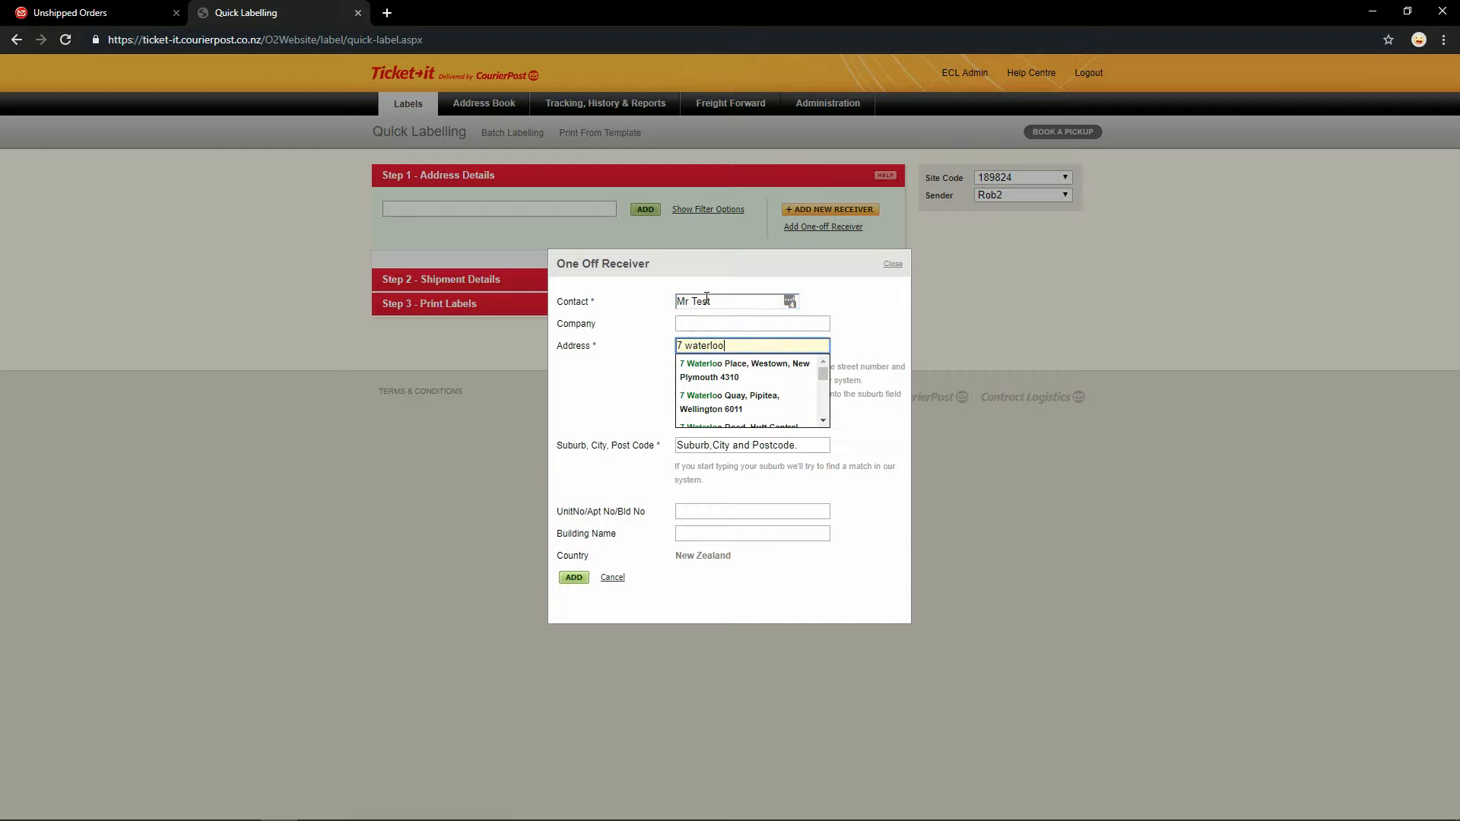
pyautogui.click(718, 408)
pyautogui.click(574, 578)
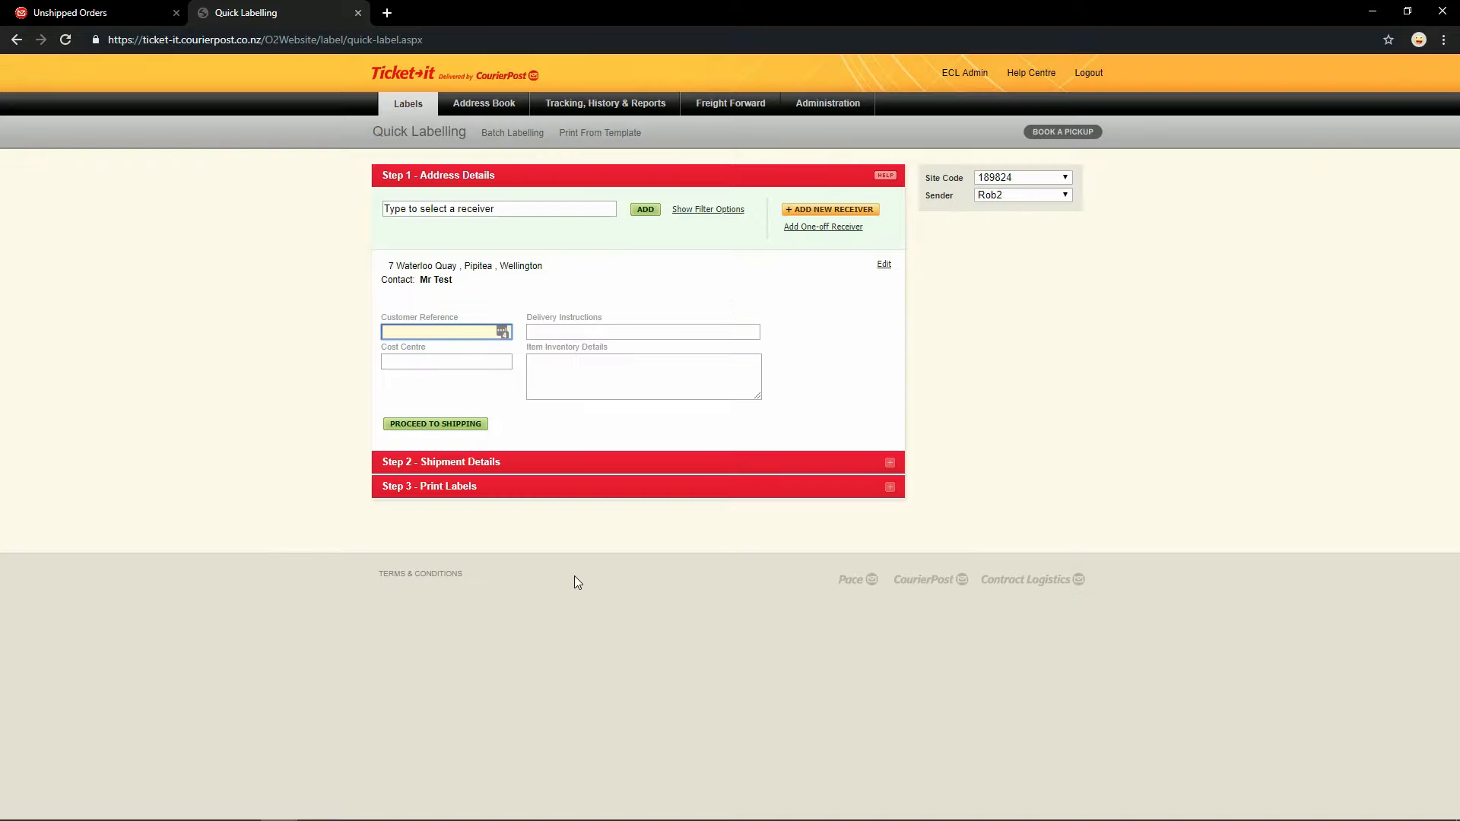
# Step: Switch to NZ Post eShip and start creating a new order
pyautogui.click(133, 9)
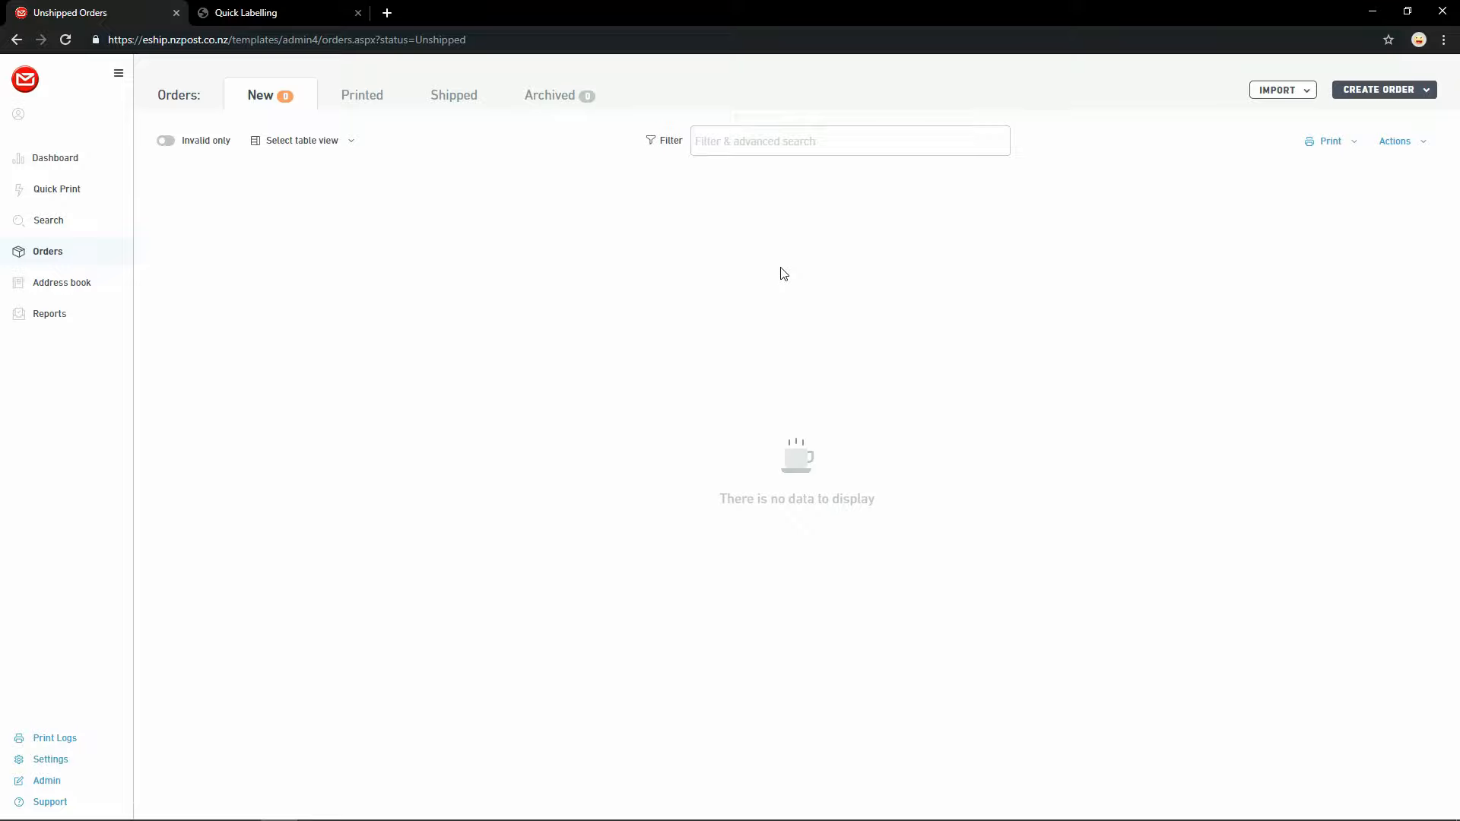
pyautogui.click(1429, 92)
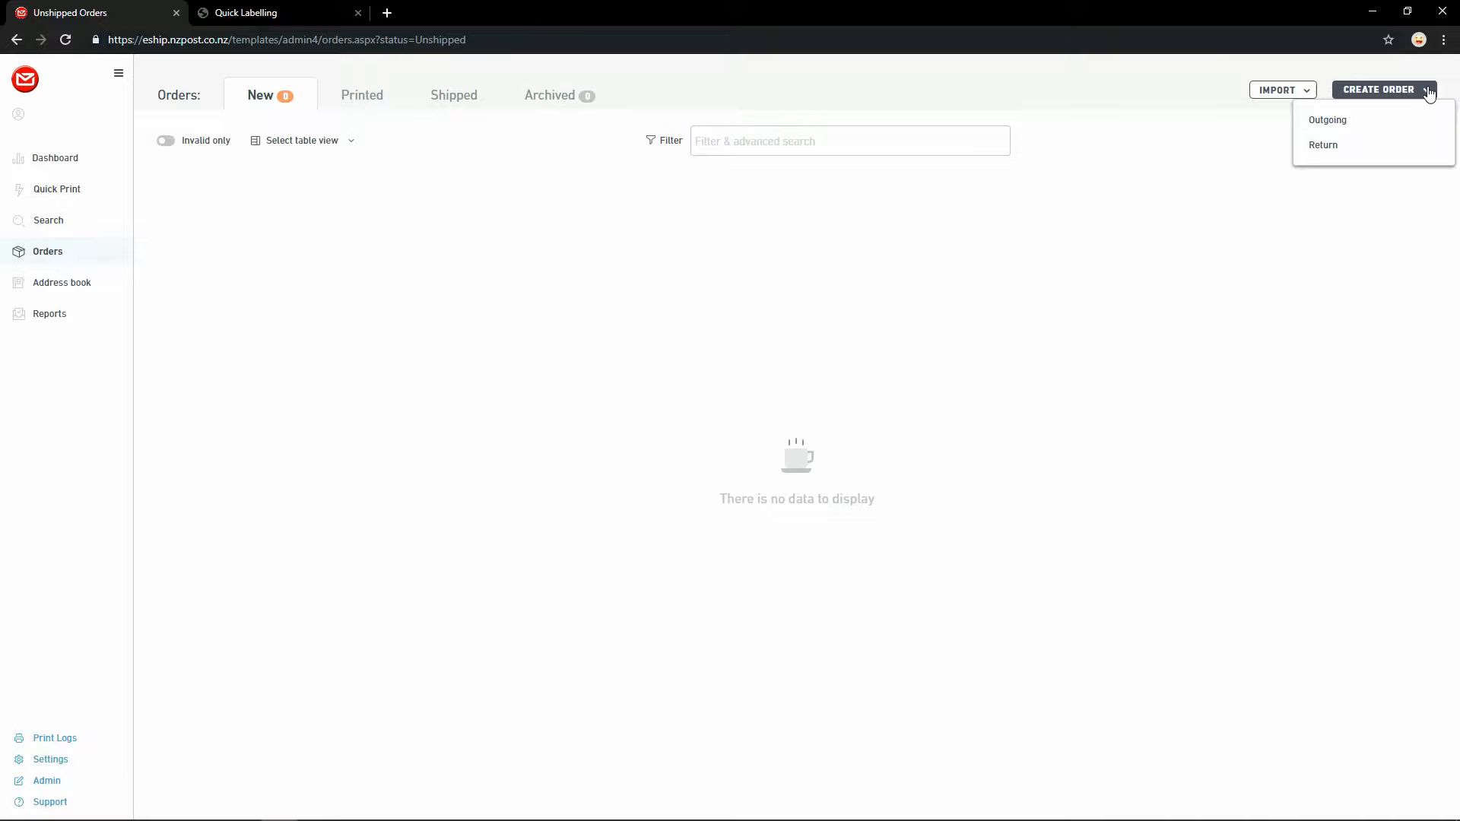
pyautogui.click(1363, 89)
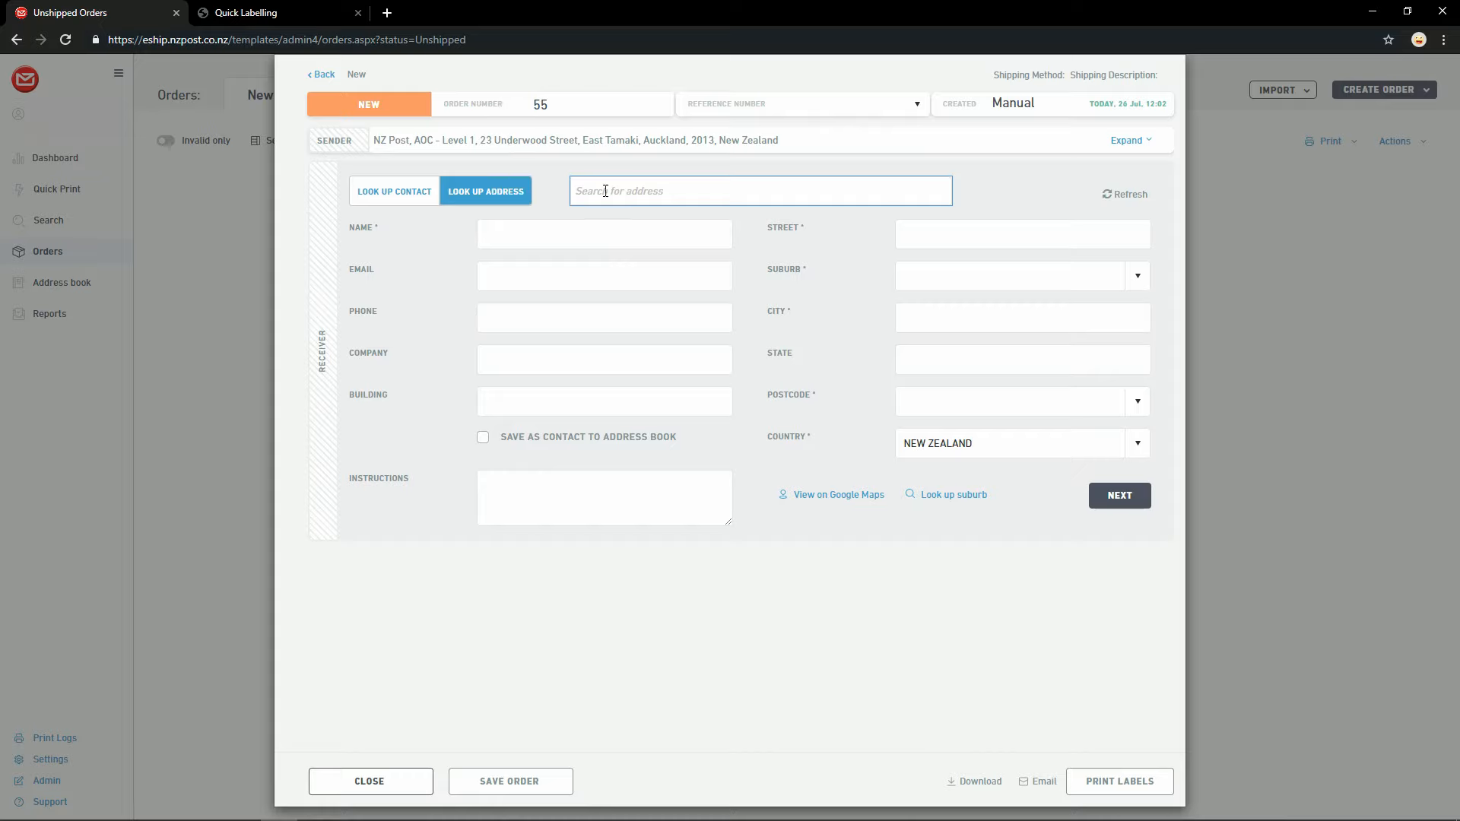
# Step: Look up the receiver's Wellington street address for the order and enter the receiver's name
pyautogui.write('7 waterloo')
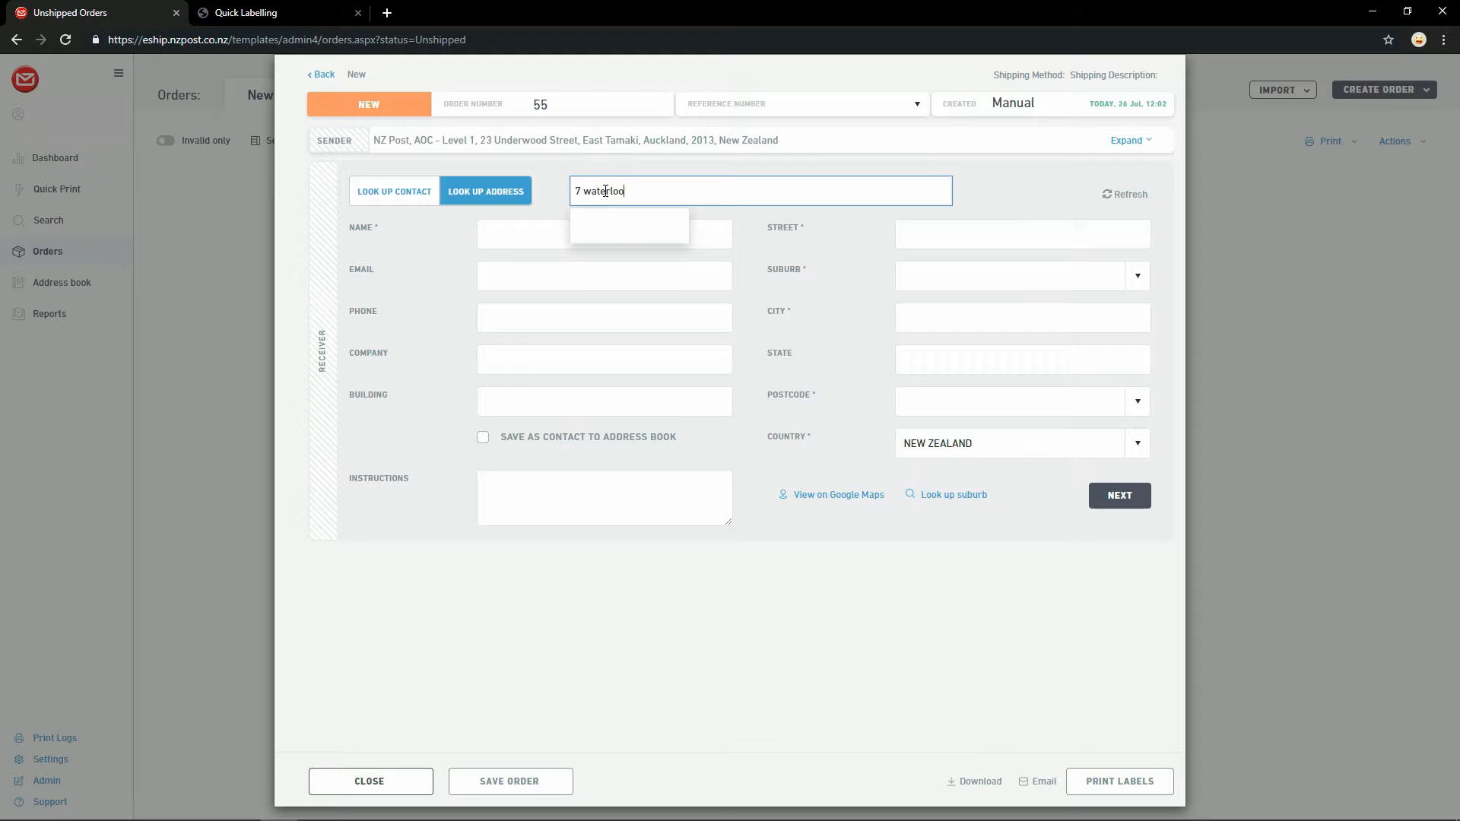
pyautogui.click(636, 251)
pyautogui.click(615, 240)
pyautogui.write('Mr Test')
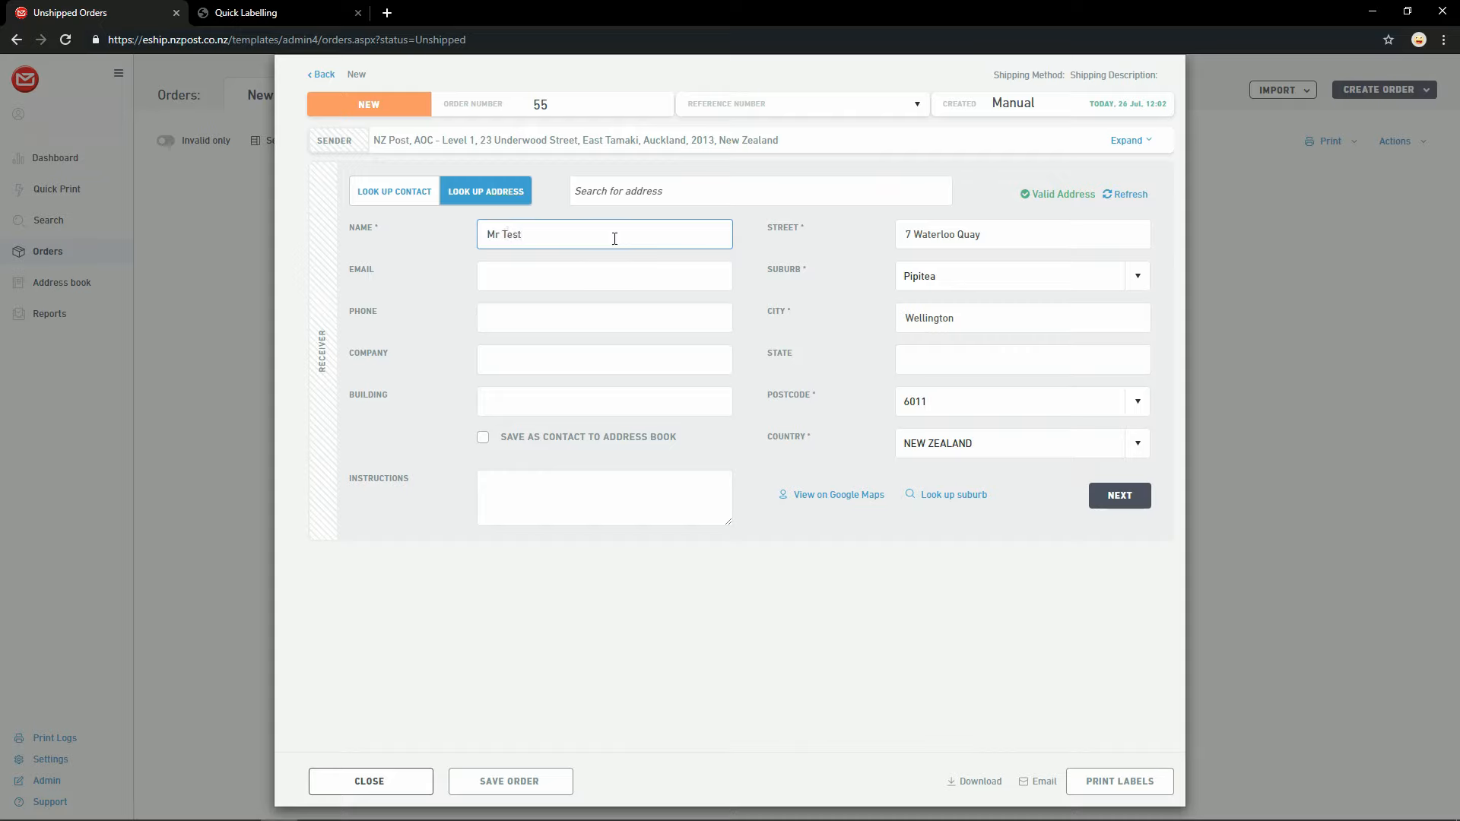
# Step: Switch to Ticket-it and replace the current receiver with the saved "NZ Post test" receiver in Wellington
pyautogui.click(304, 12)
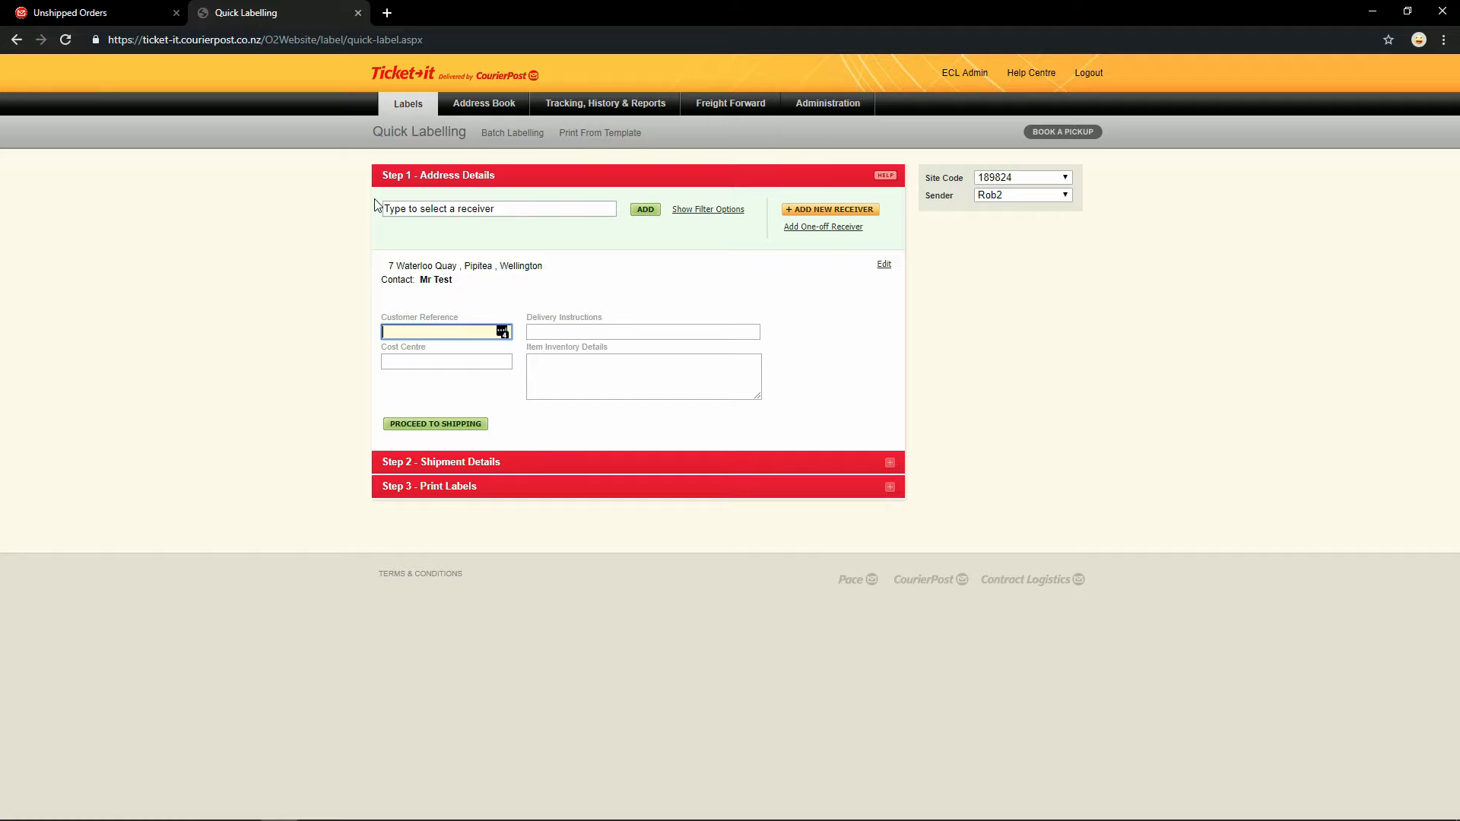
pyautogui.click(428, 211)
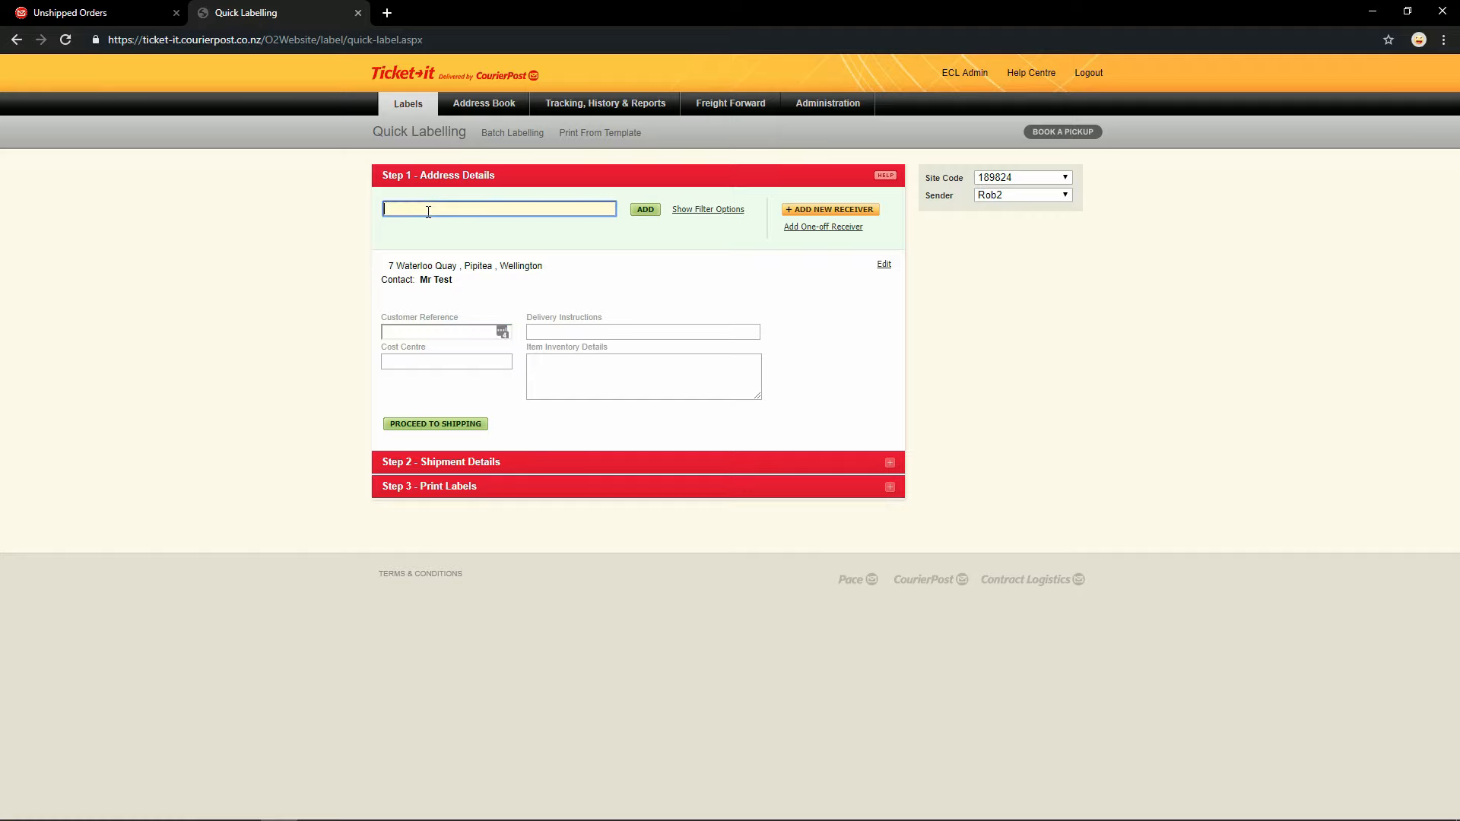
pyautogui.write('nz post tes')
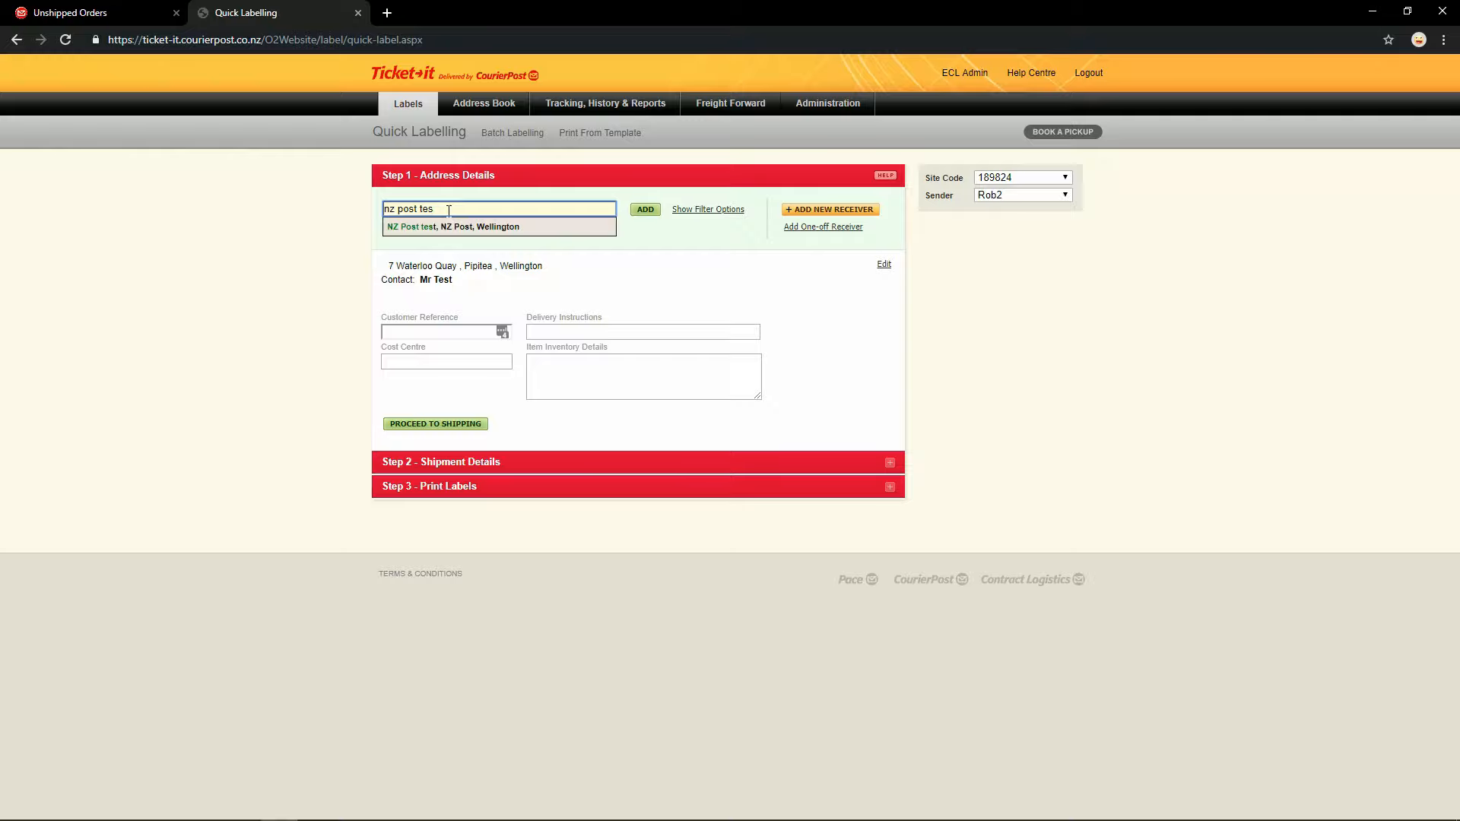
pyautogui.click(464, 227)
pyautogui.click(646, 213)
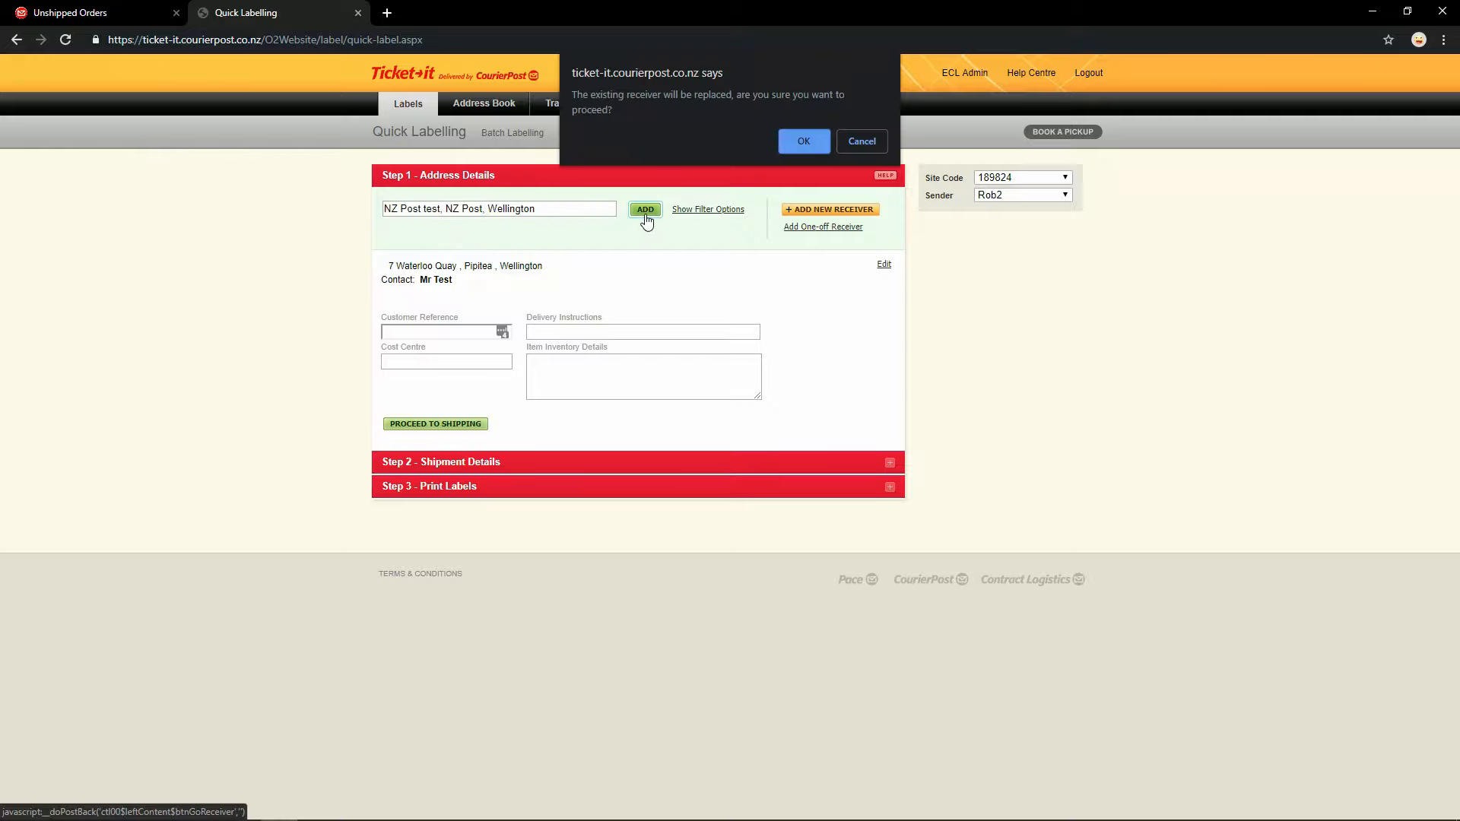
pyautogui.click(796, 143)
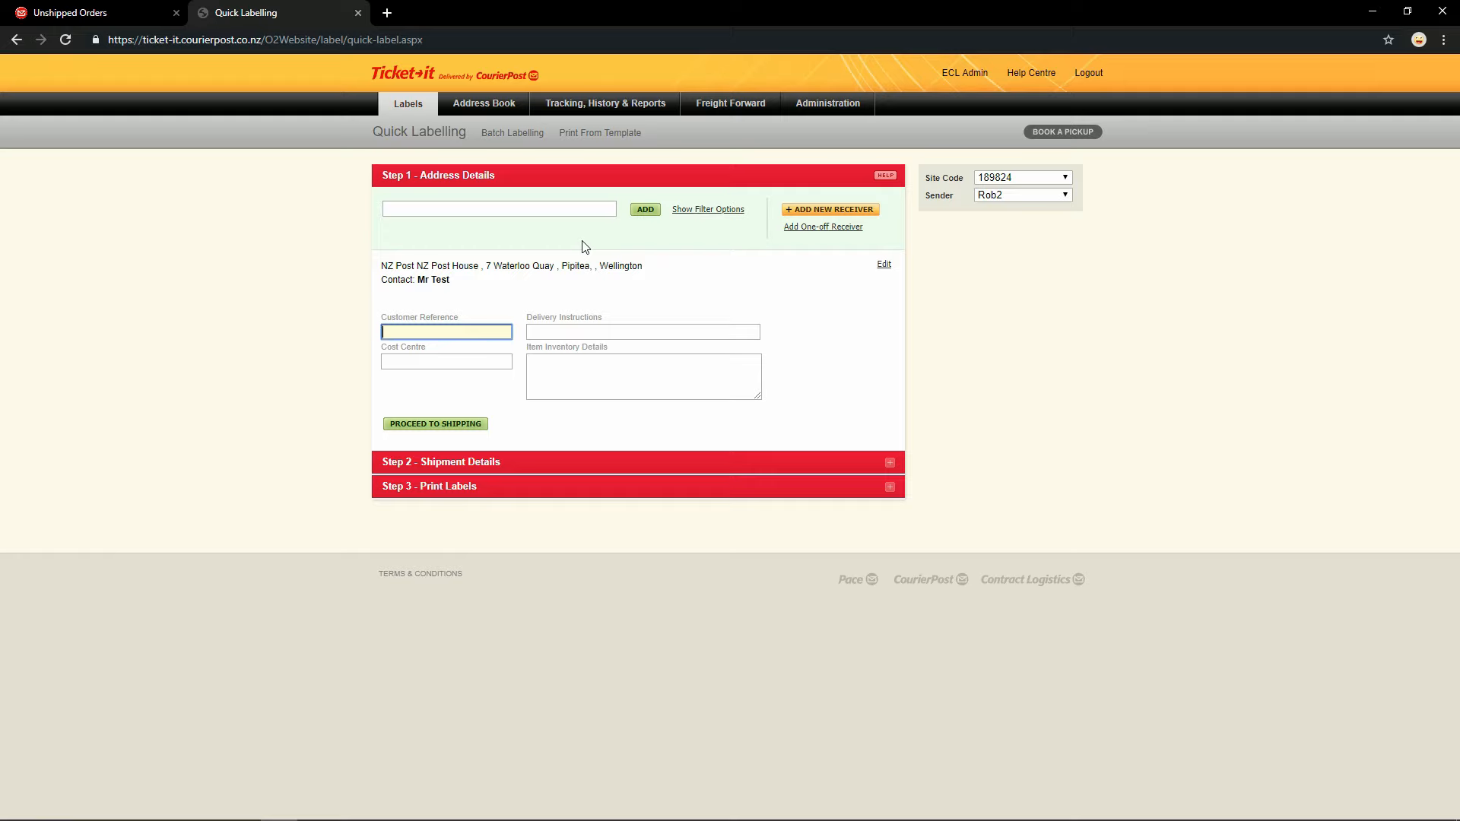
# Step: Switch to eShip and fill the order's receiver details from the saved "NZ Post Test" contact
pyautogui.click(99, 12)
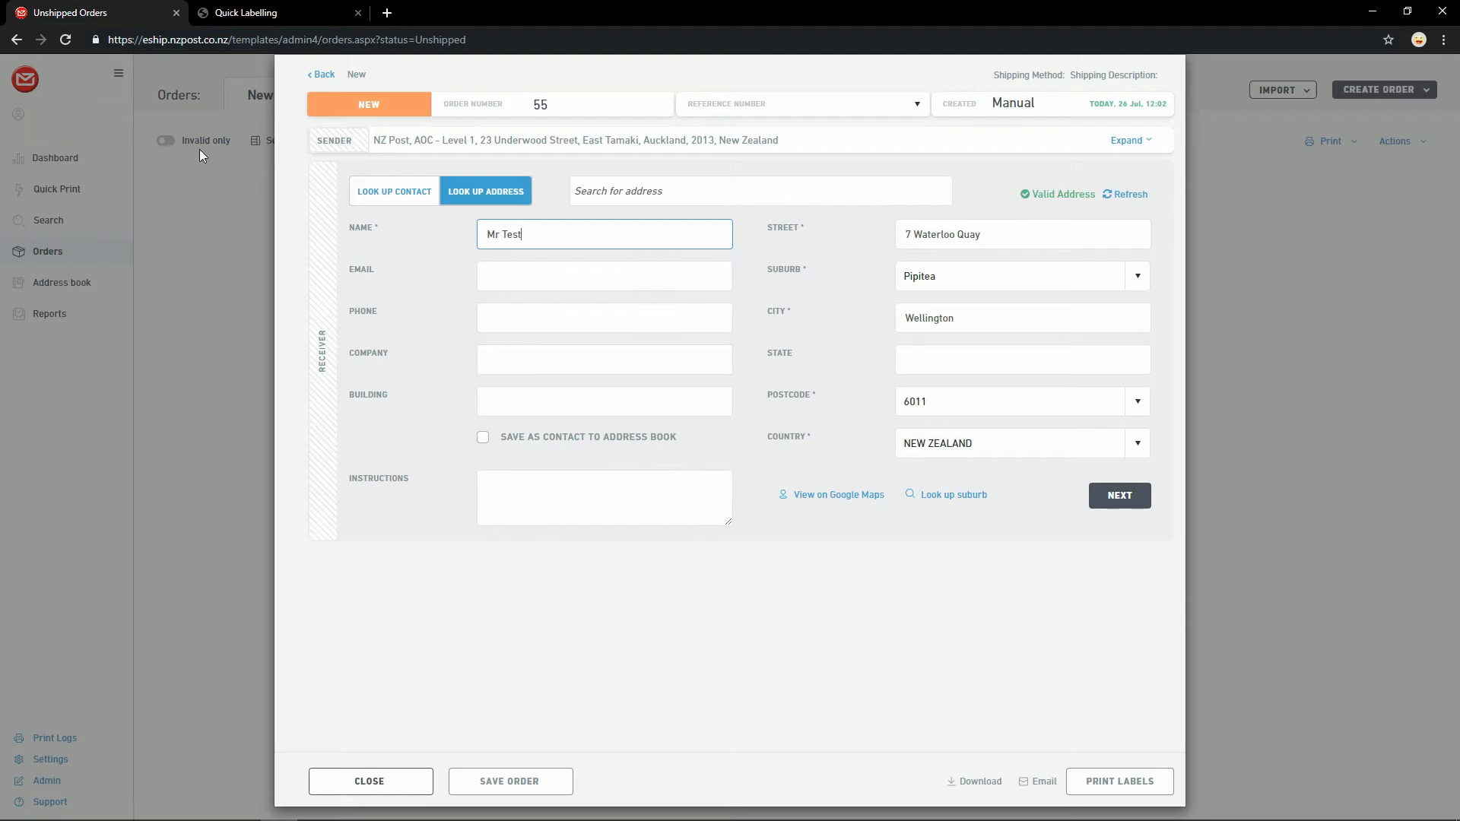
pyautogui.click(400, 195)
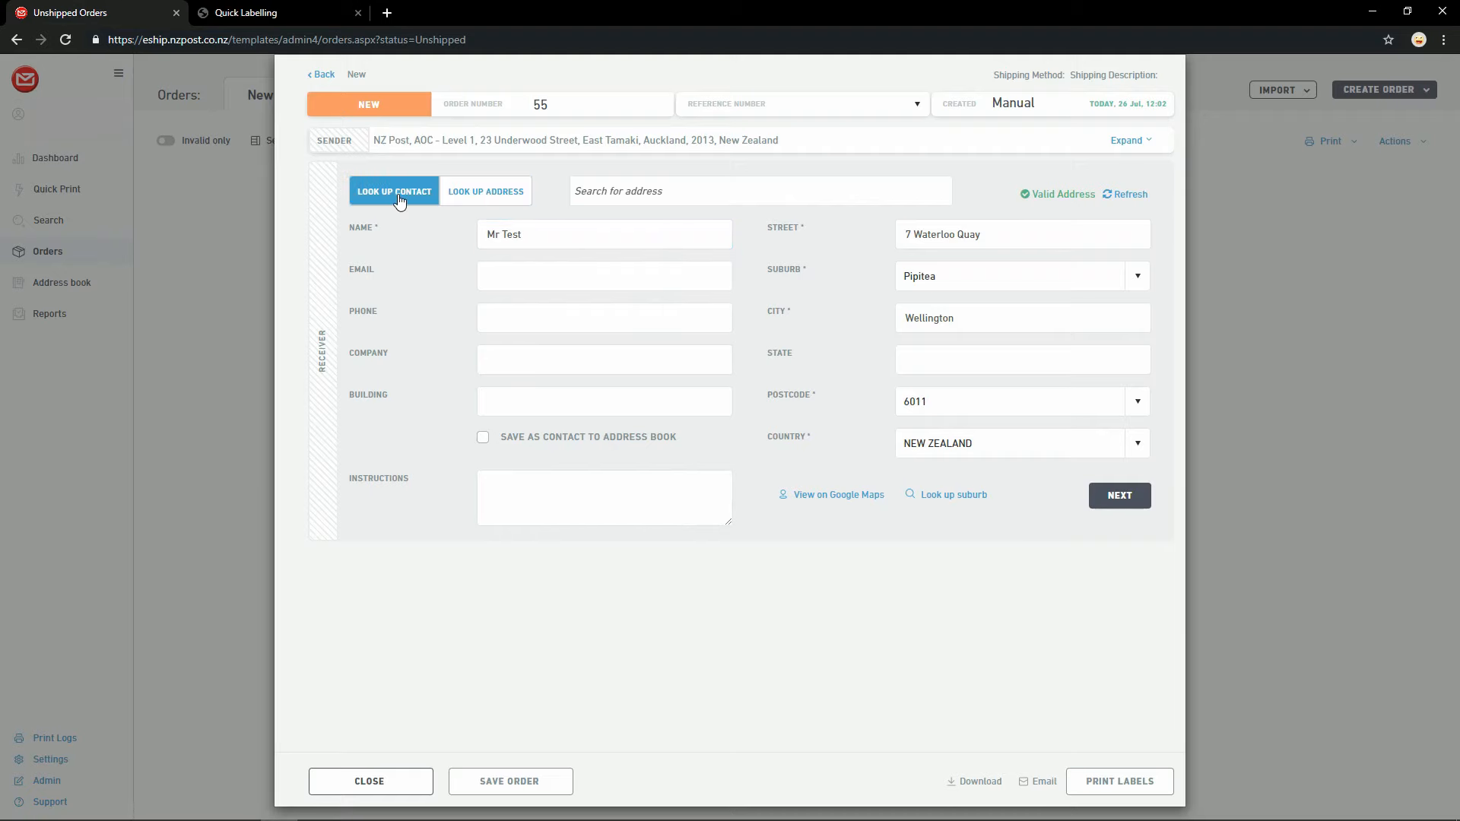
pyautogui.click(616, 192)
pyautogui.write('nz post test')
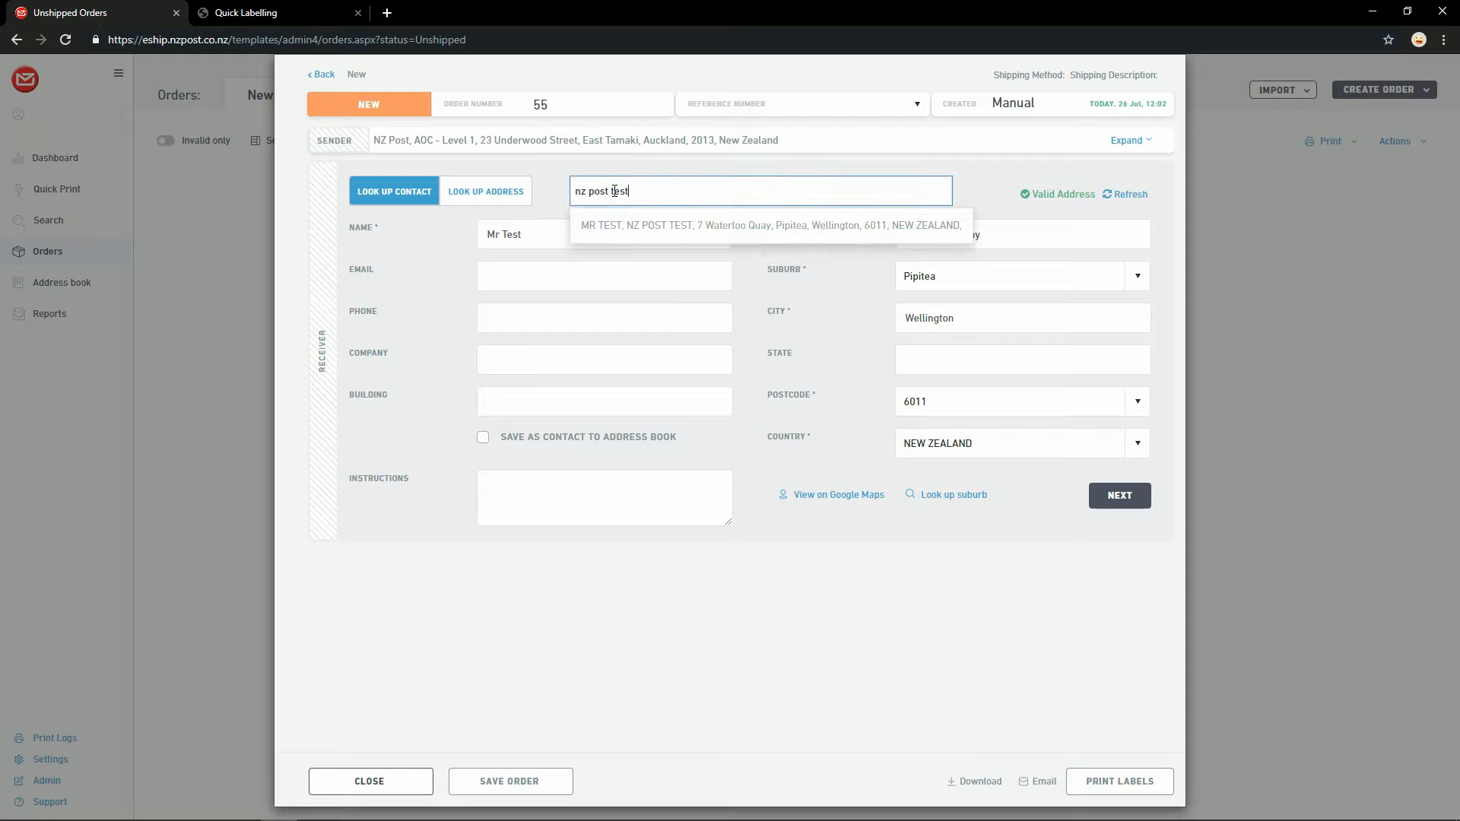
pyautogui.click(631, 225)
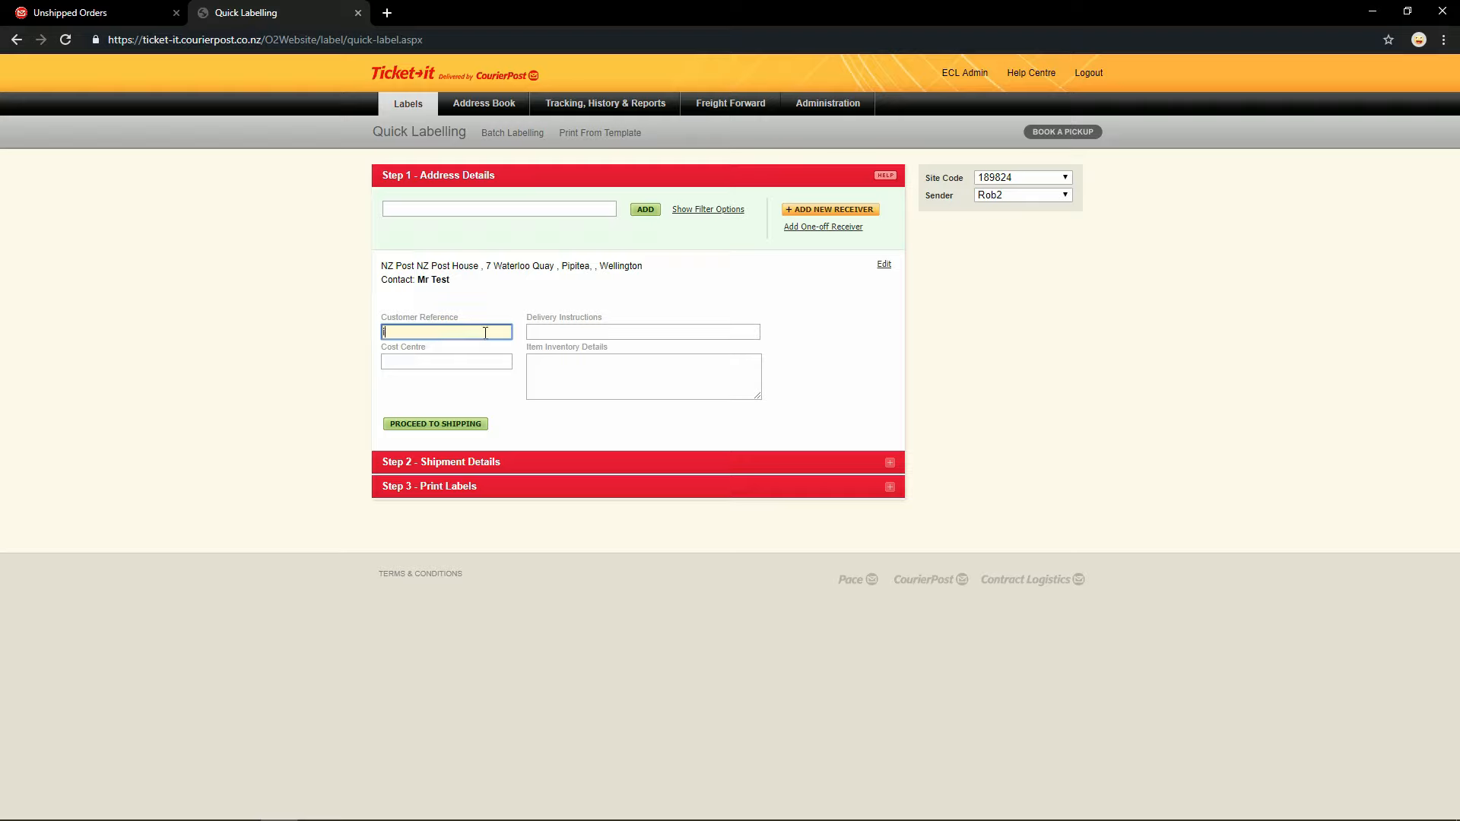
# Step: In Ticket-it, enter the customer reference, delivery instructions "back door please", cost centre HR and item inventory details "5x widget"
pyautogui.write('inv001')
pyautogui.press('Tab')
pyautogui.write('back door please')
pyautogui.press('Tab')
pyautogui.write('HR')
pyautogui.press('Tab')
pyautogui.write('5x widget')
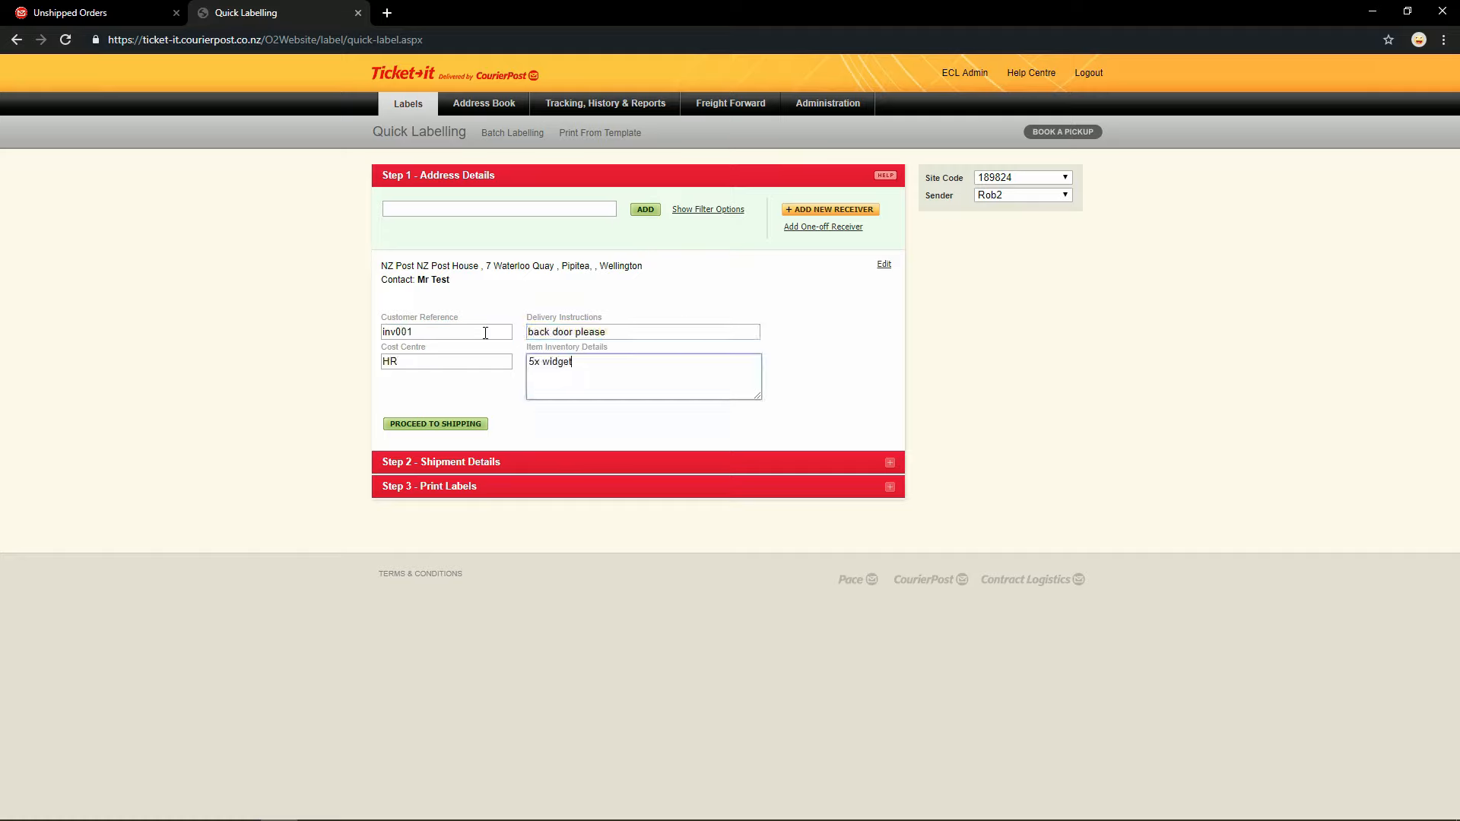
# Step: Switch to eShip and enter the invoice number as the order number, with HR as the reference number
pyautogui.click(116, 3)
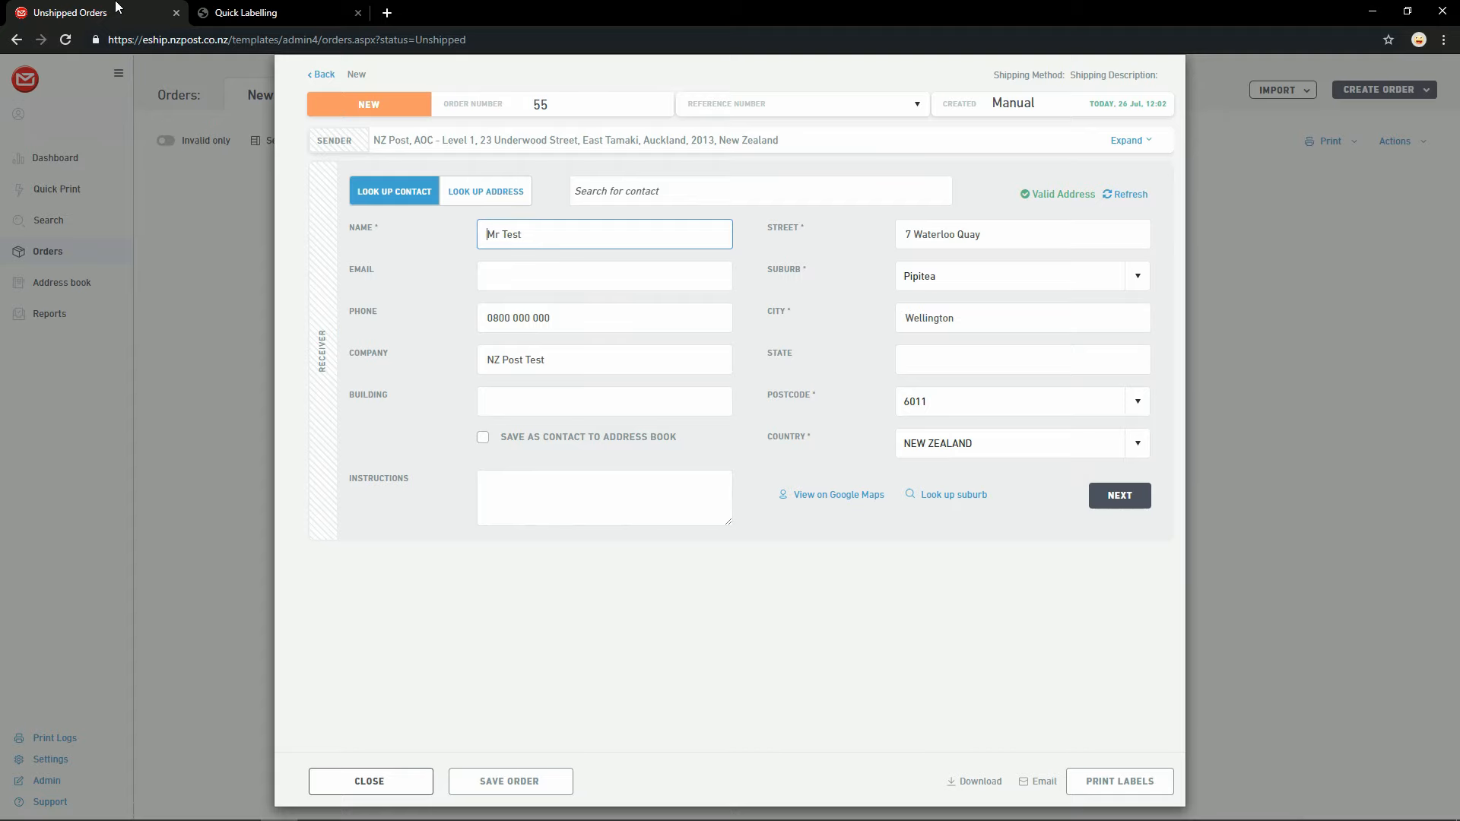
pyautogui.click(536, 104)
pyautogui.write('inv001')
pyautogui.press('Tab')
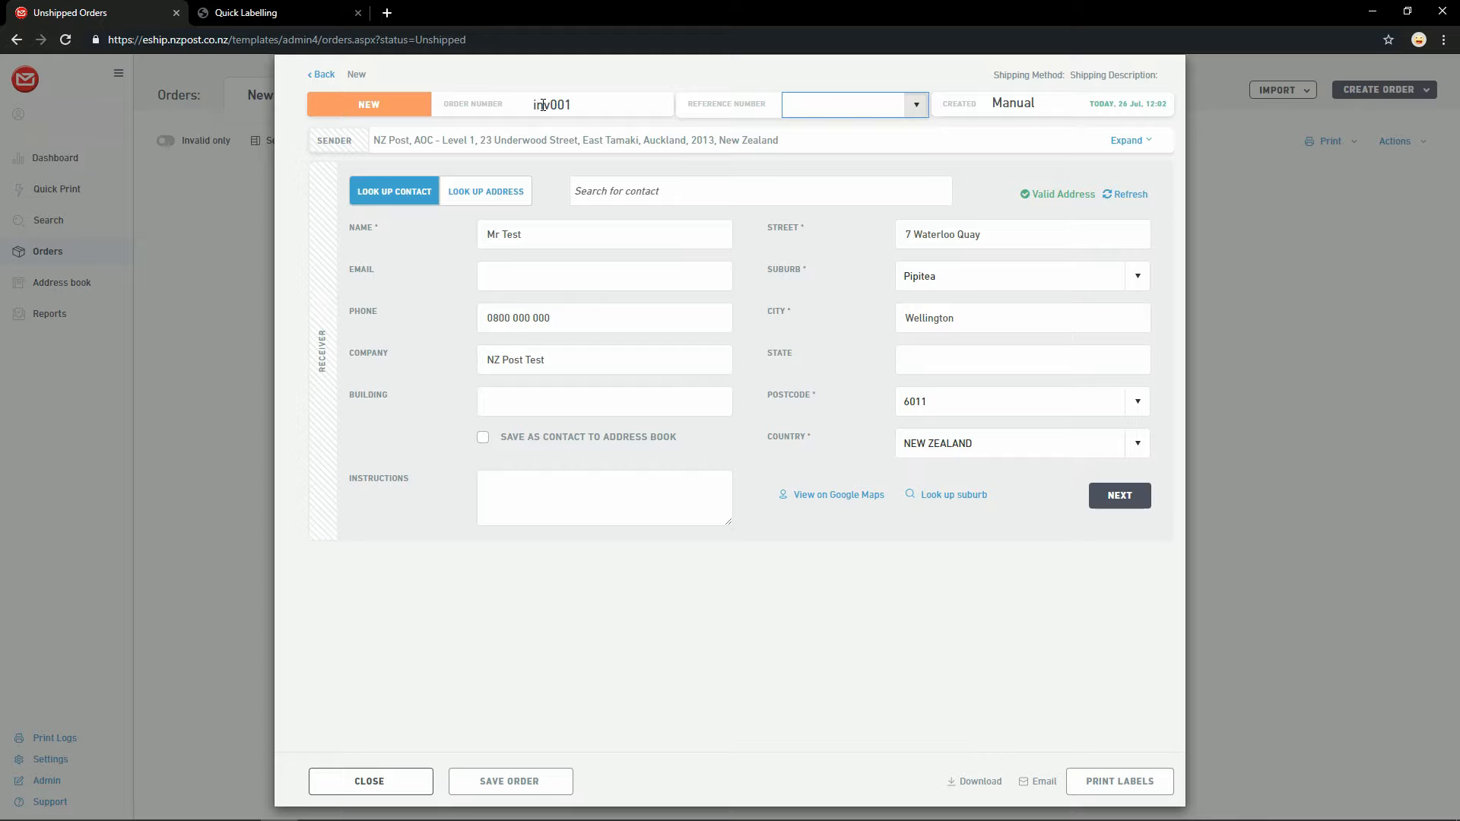
pyautogui.write('HR')
# Step: Enter the delivery instructions "back door please" and continue to the order's items and packages
pyautogui.click(550, 493)
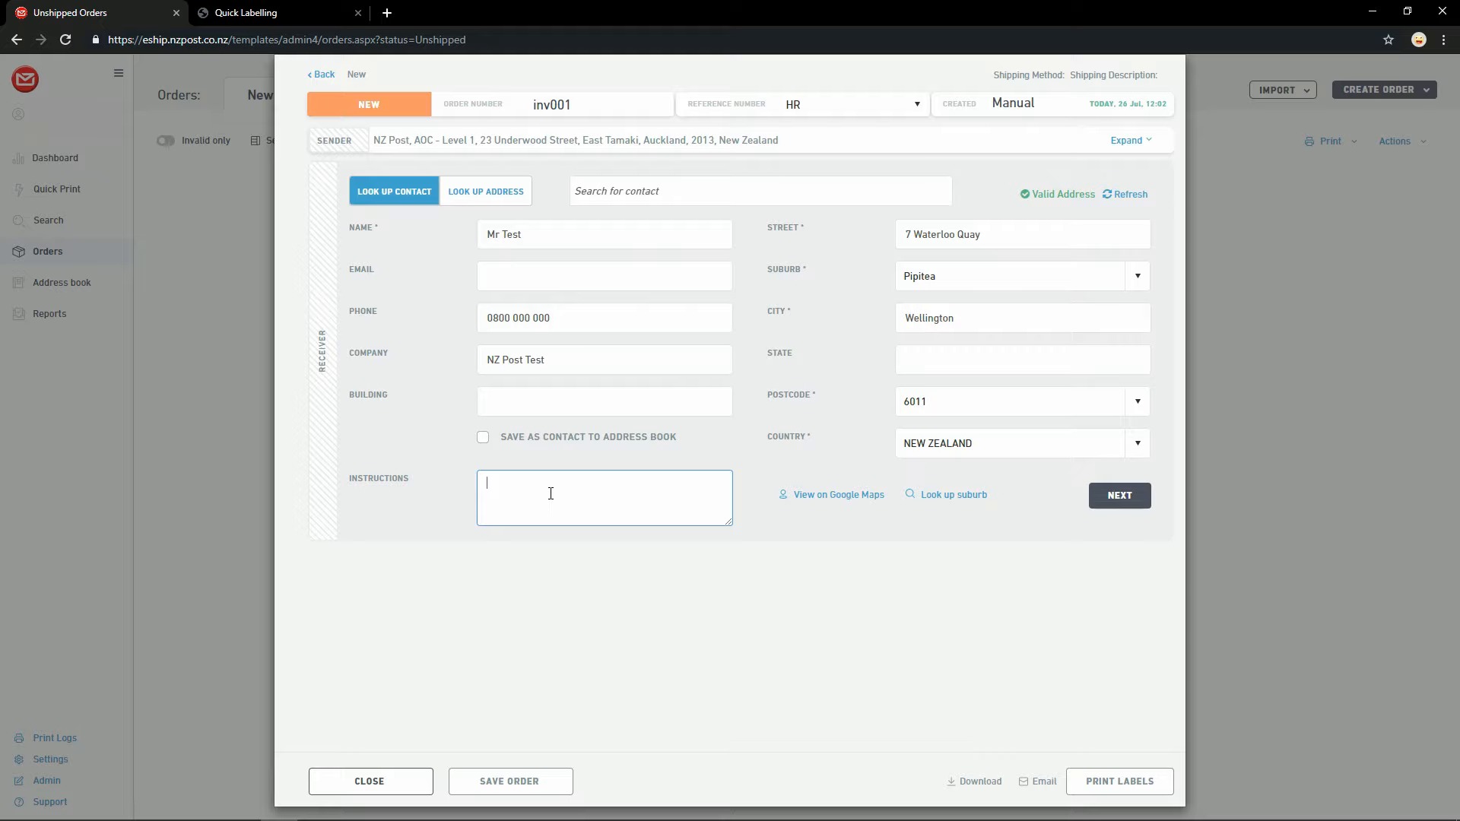
pyautogui.write('back door please')
pyautogui.click(490, 437)
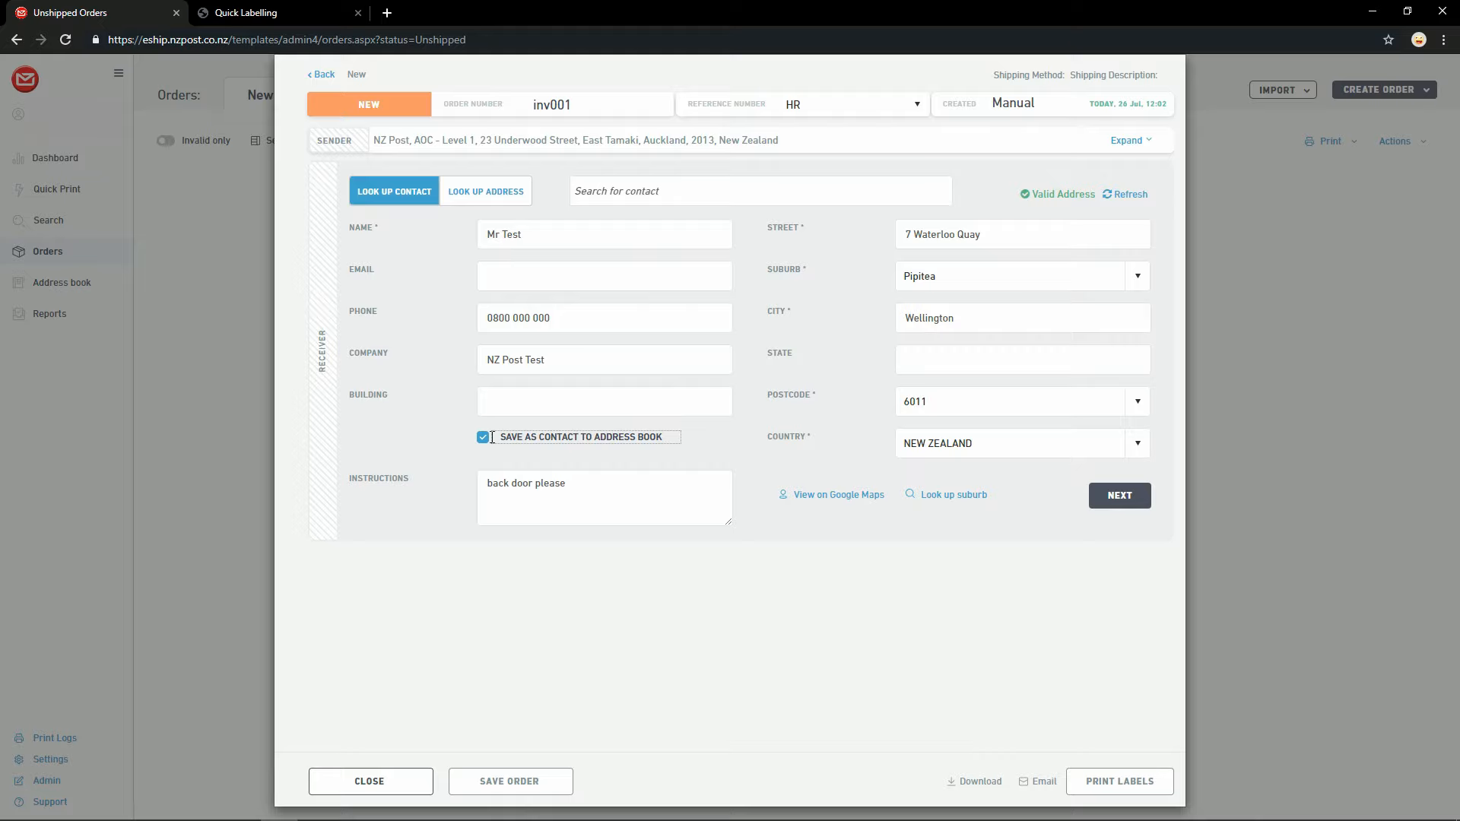
pyautogui.click(484, 439)
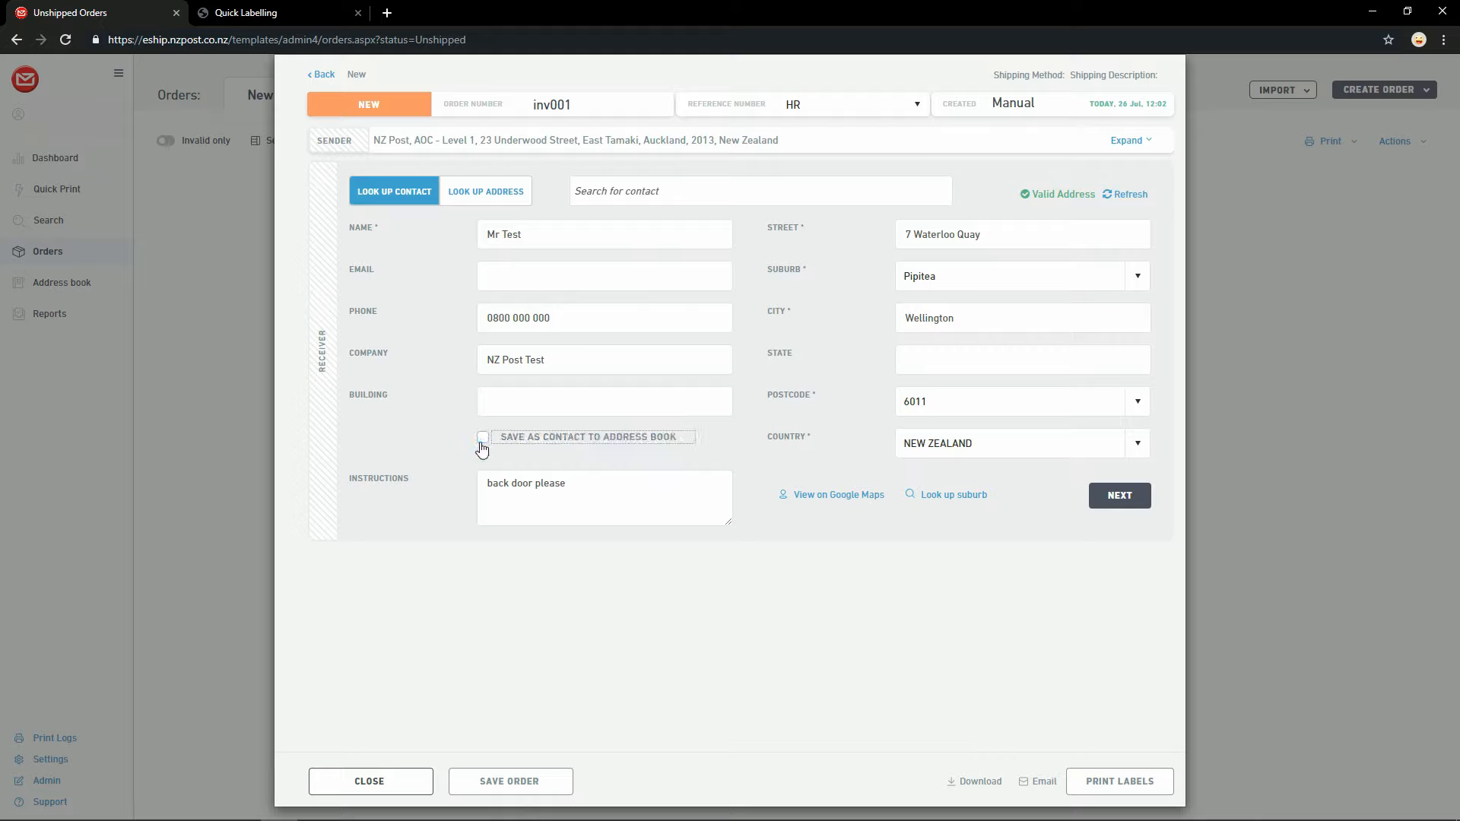
pyautogui.click(1119, 495)
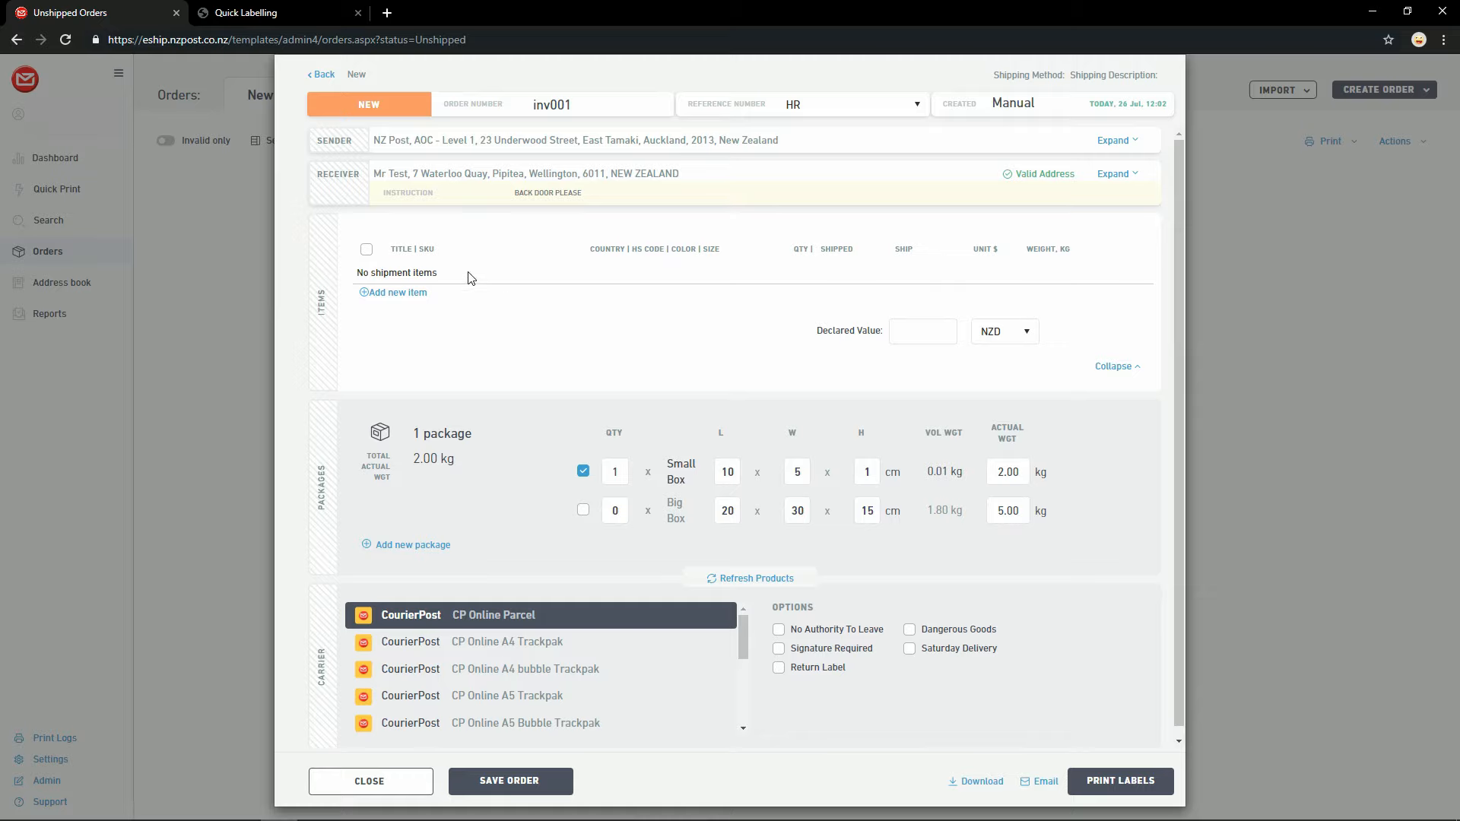
# Step: Add a shipment item titled Widget and set its ship quantity to 5
pyautogui.click(418, 294)
pyautogui.click(435, 281)
pyautogui.write('Widget')
pyautogui.click(871, 296)
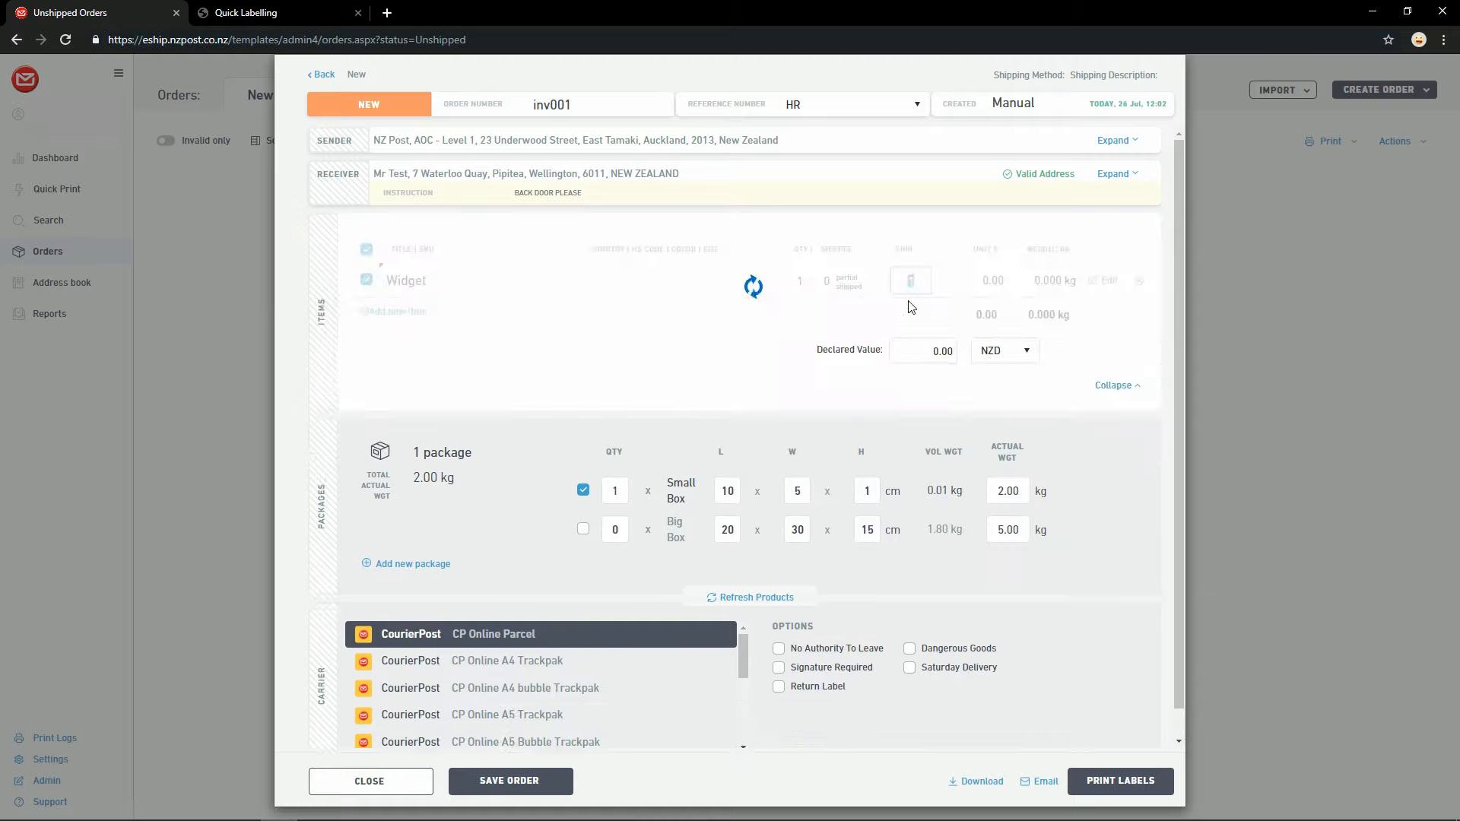
pyautogui.click(911, 281)
pyautogui.write('5')
pyautogui.click(808, 322)
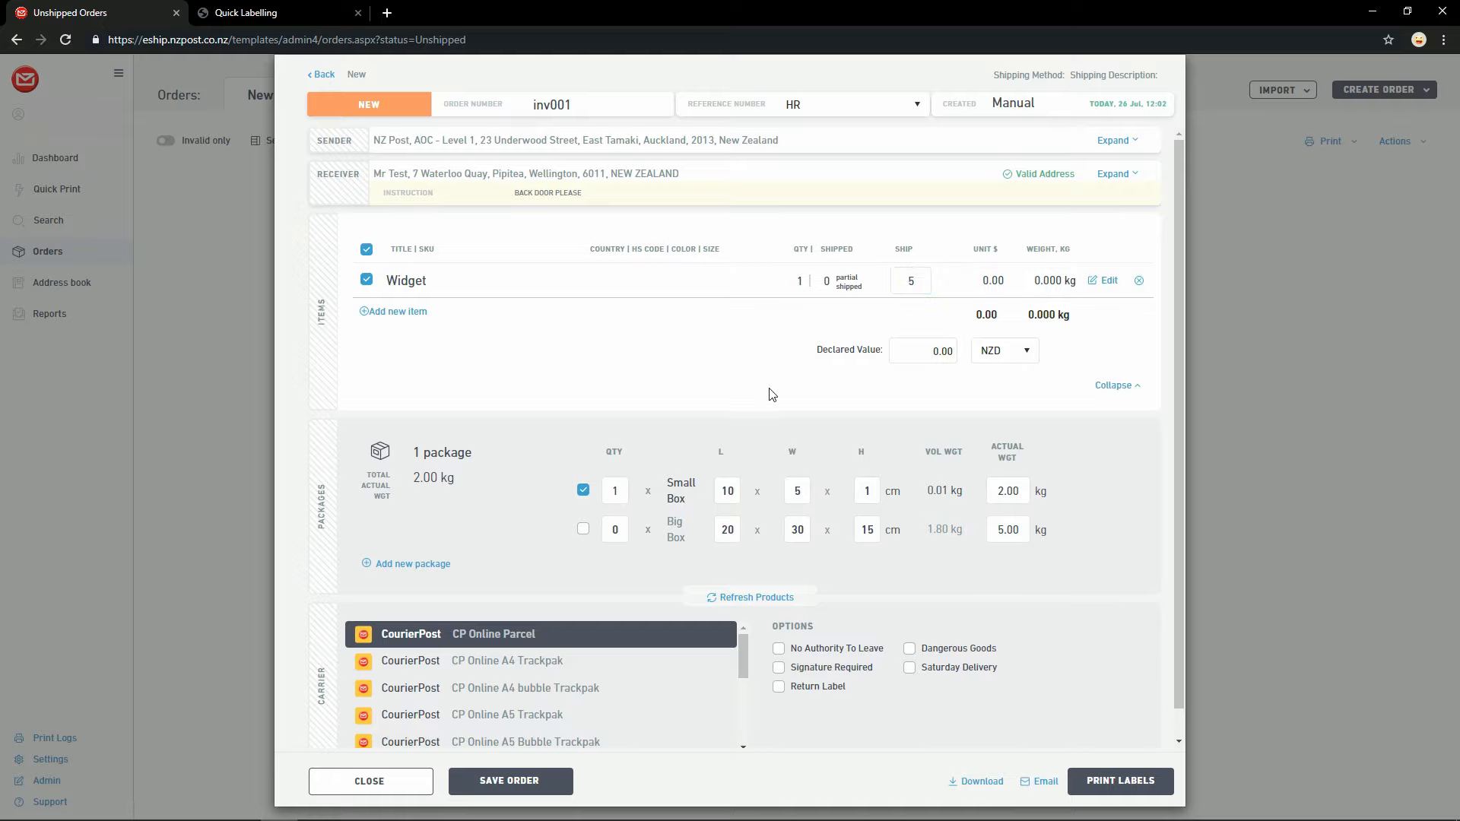
# Step: Switch to Ticket-it and proceed from the address details to the shipment details
pyautogui.click(350, 12)
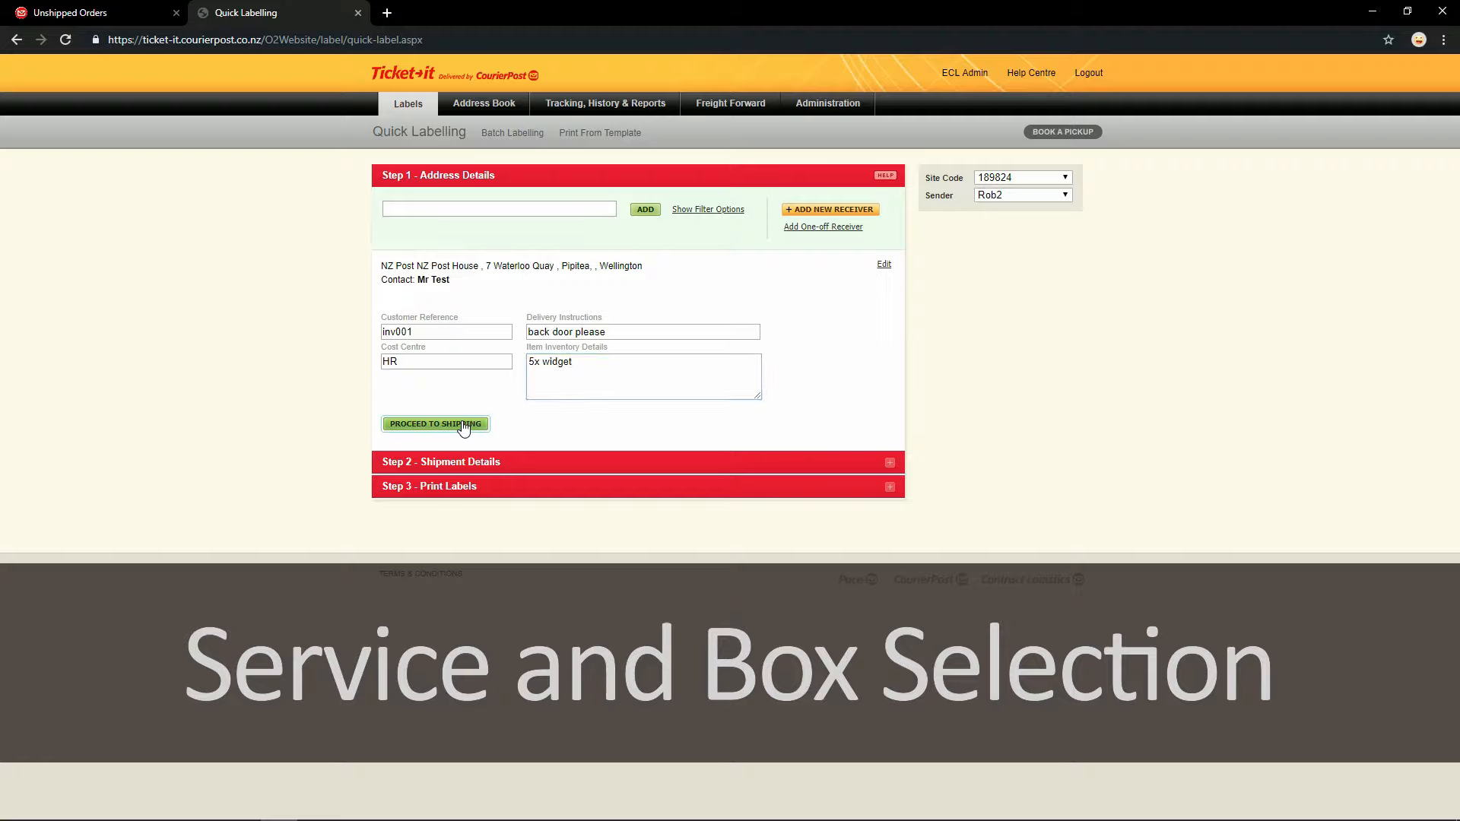
pyautogui.click(464, 426)
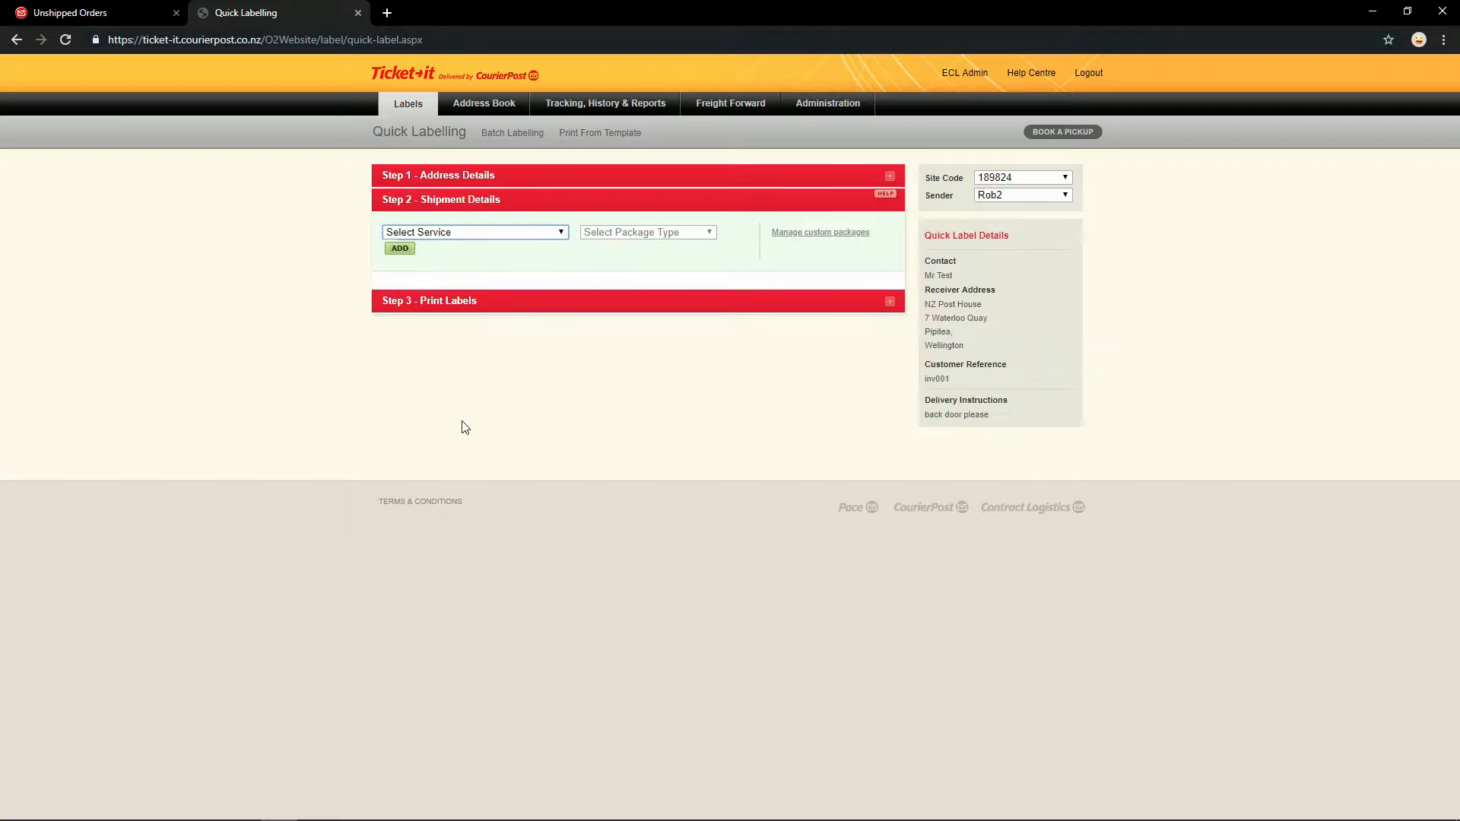
# Step: Try to add a Small Box package with the CP Online Economy service
pyautogui.click(560, 231)
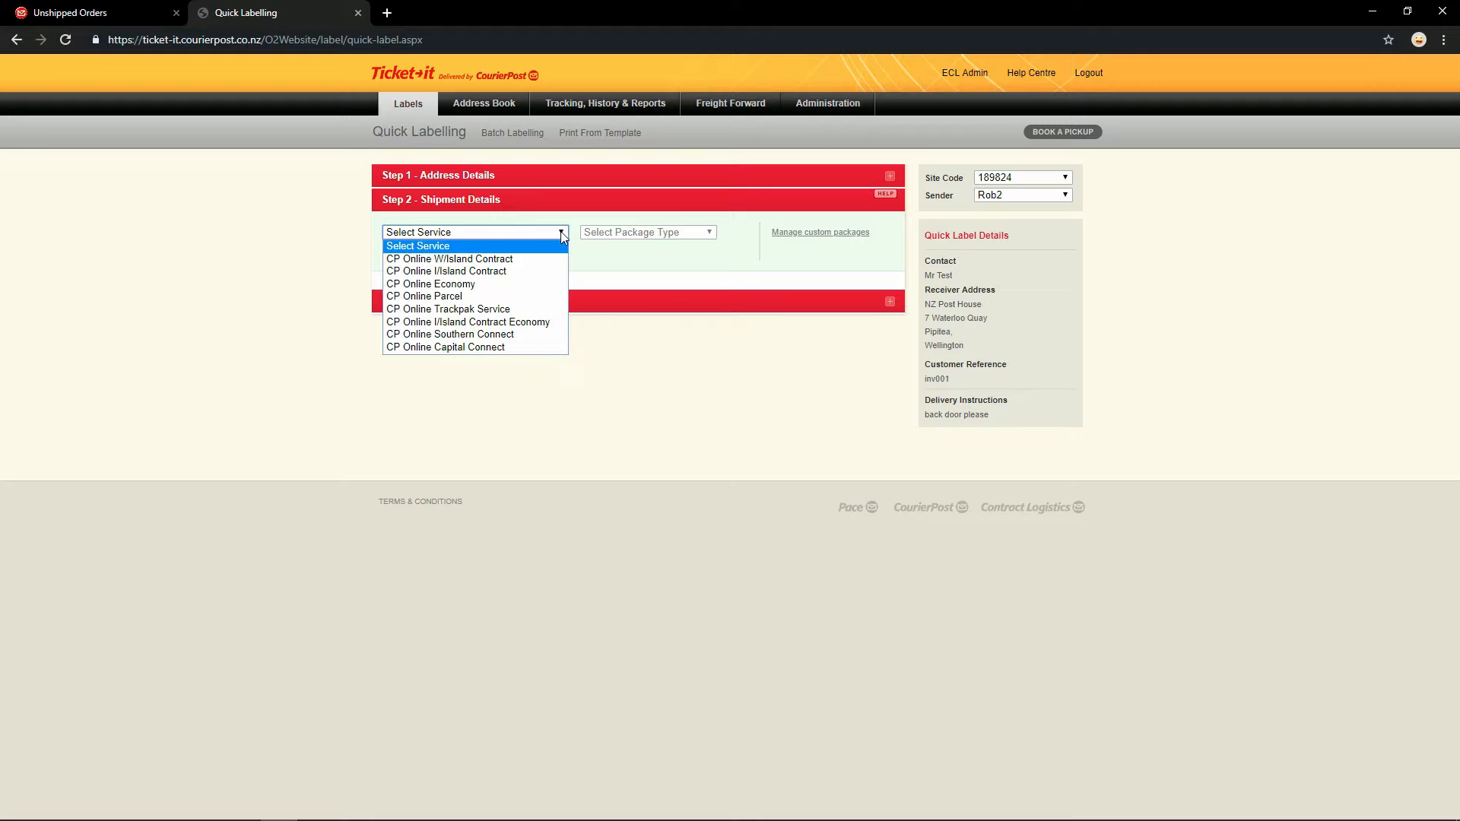
pyautogui.click(506, 284)
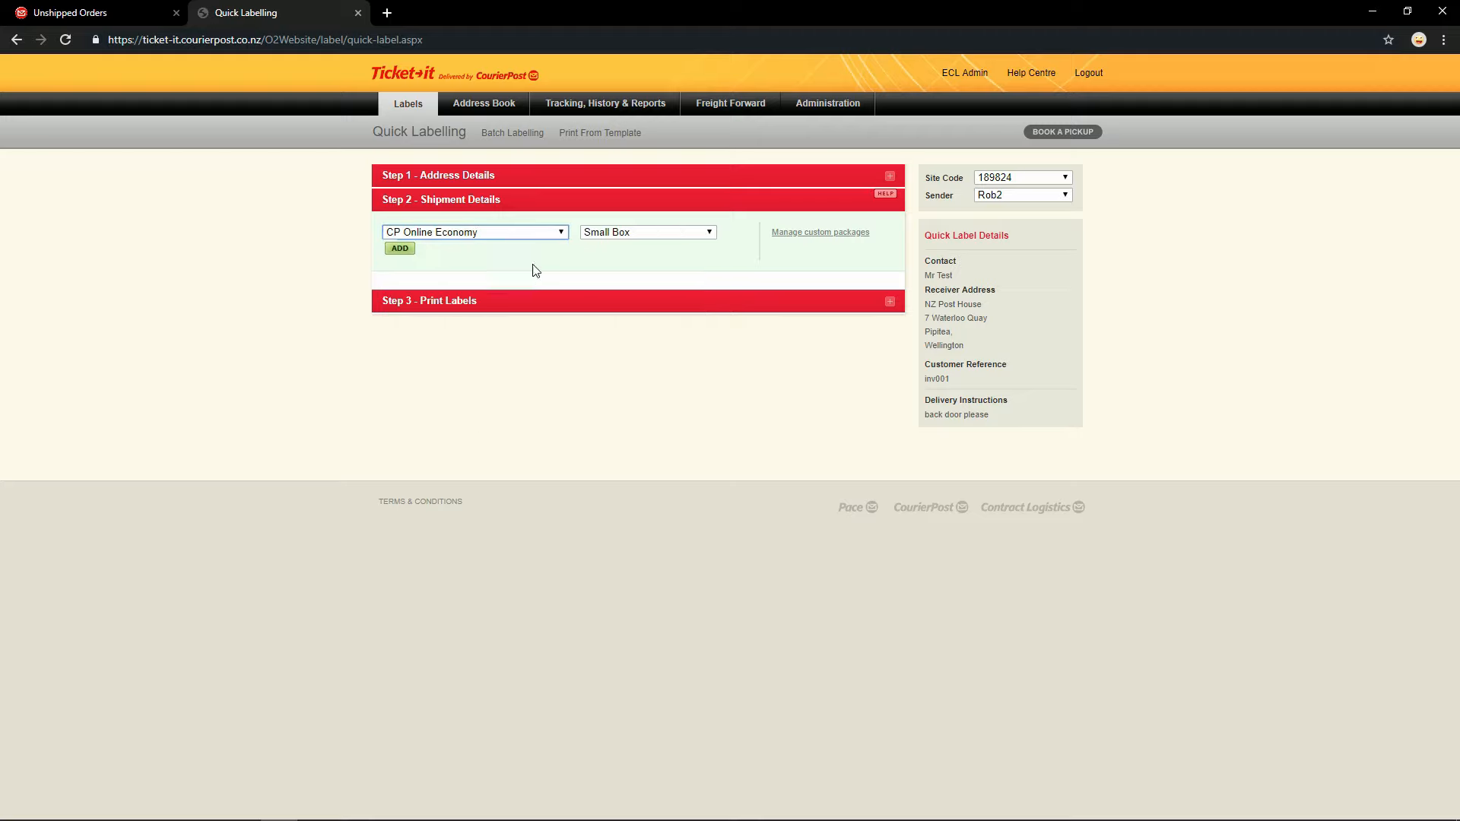
pyautogui.click(401, 250)
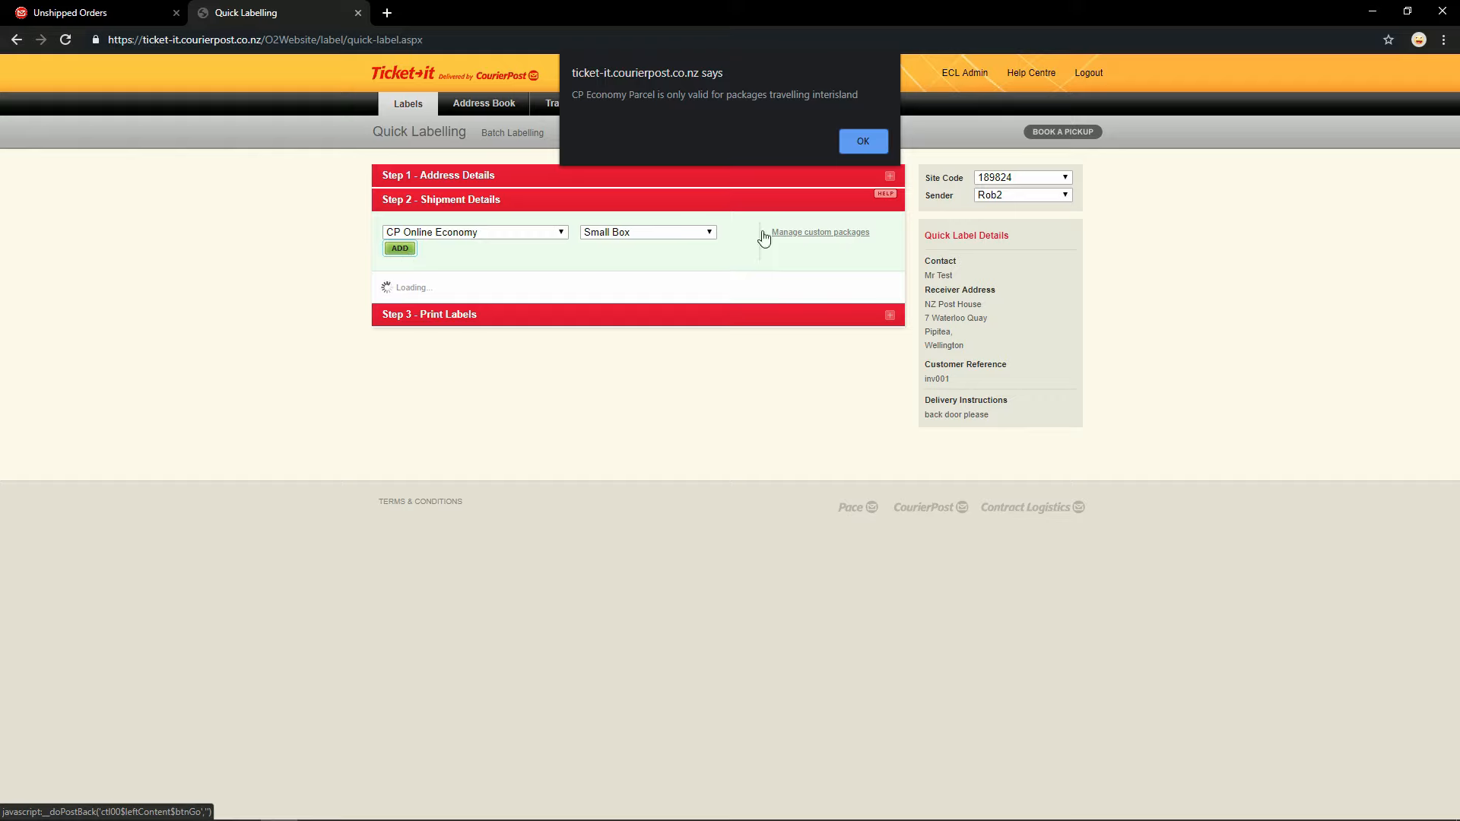
pyautogui.click(864, 139)
# Step: Add a Small Box package using the CP Online Parcel service
pyautogui.click(532, 232)
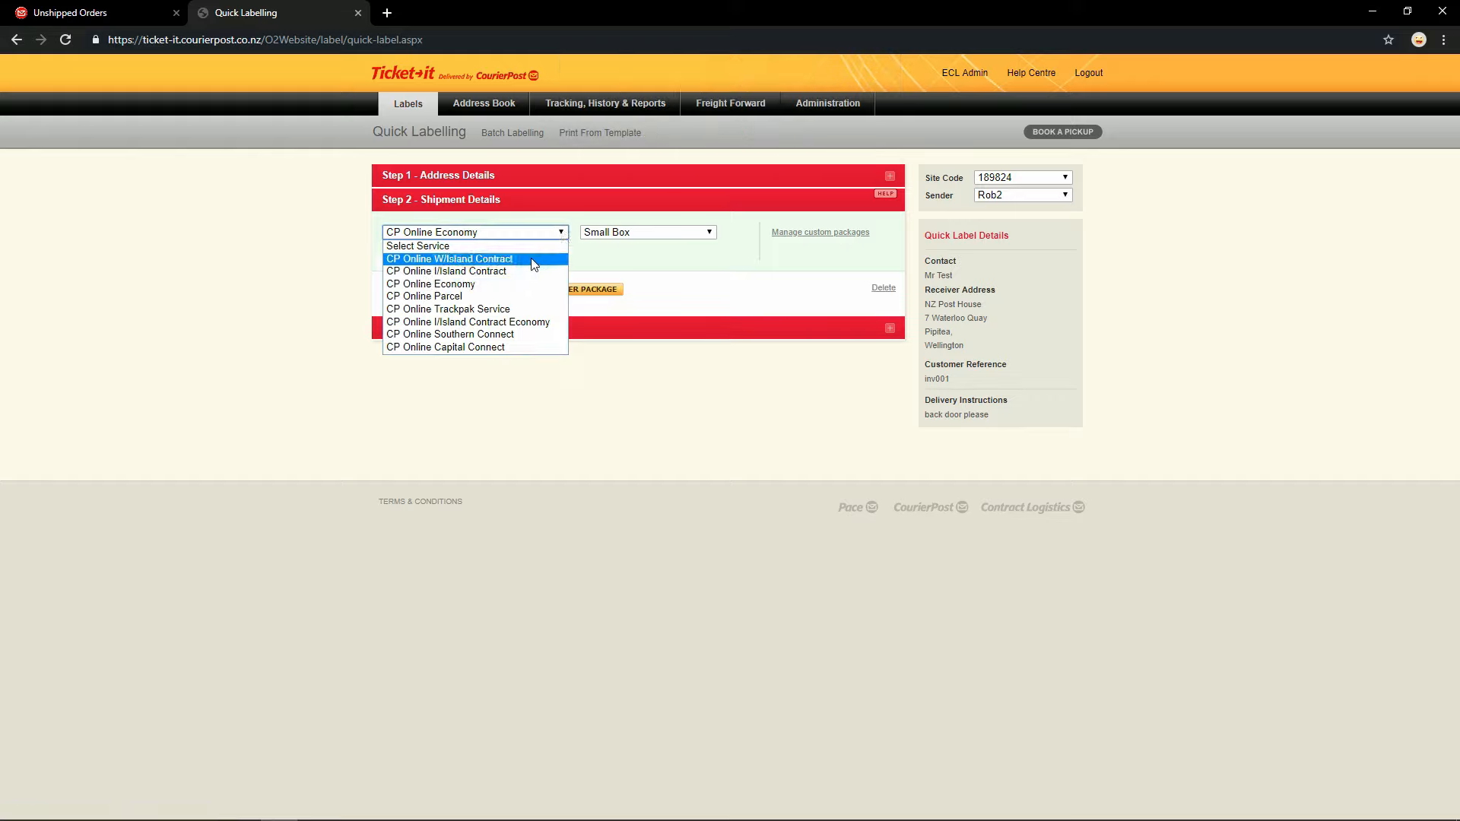
pyautogui.click(502, 293)
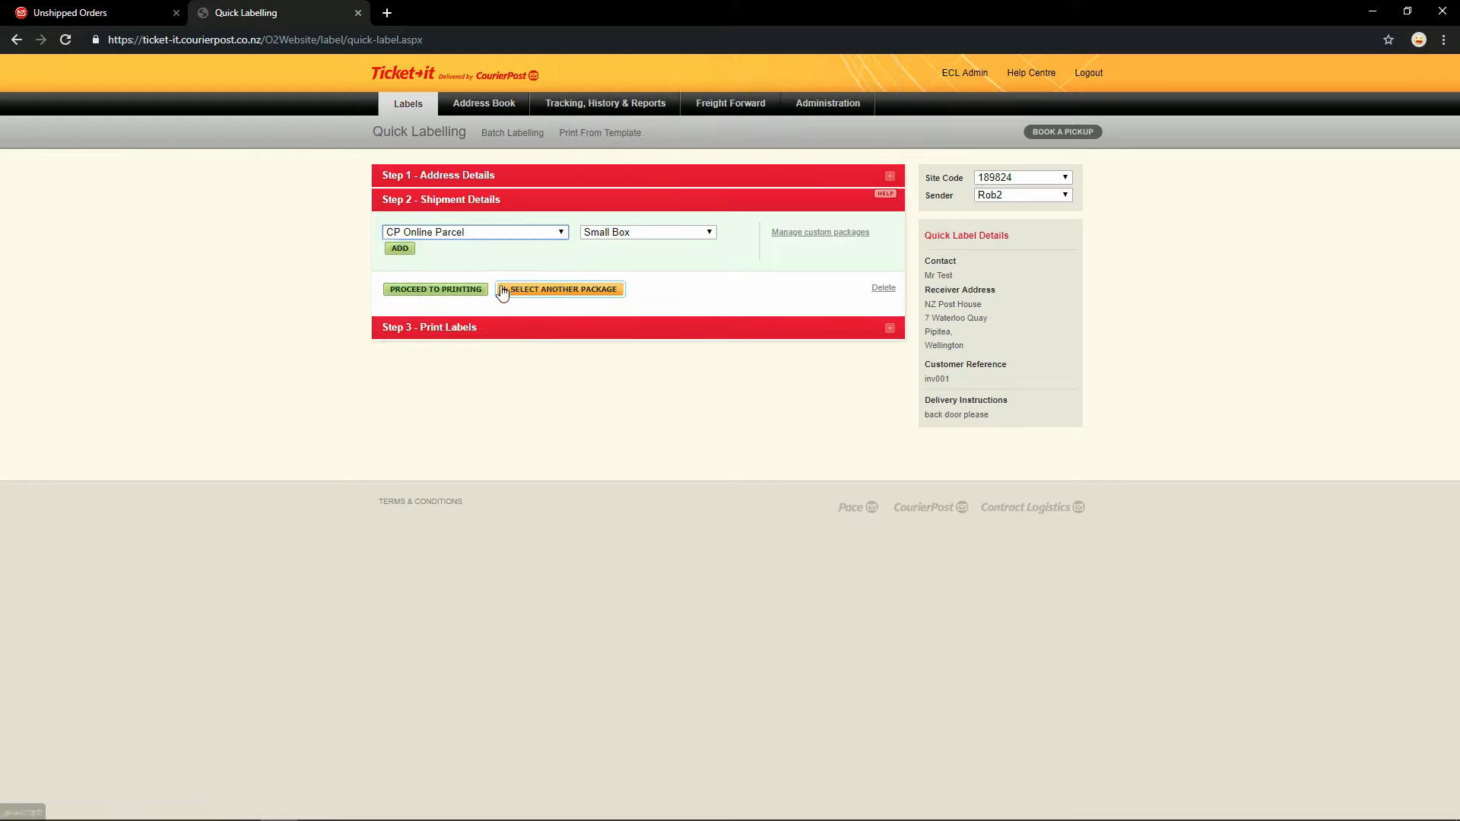
pyautogui.click(411, 252)
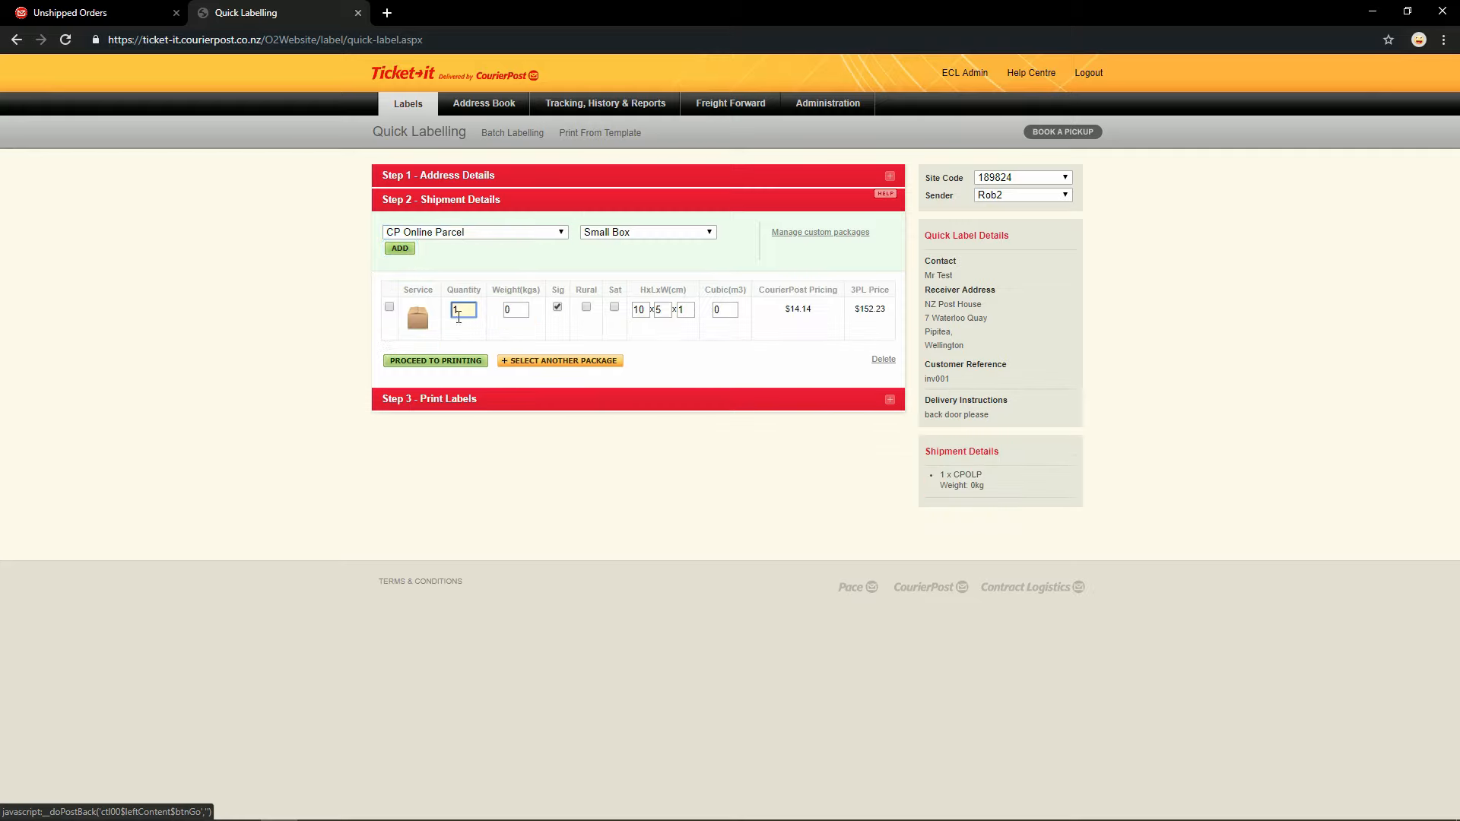
# Step: Set the parcel's weight to 2 kg and proceed to the label printing stage
pyautogui.moveTo(461, 311); pyautogui.dragTo(446, 314)
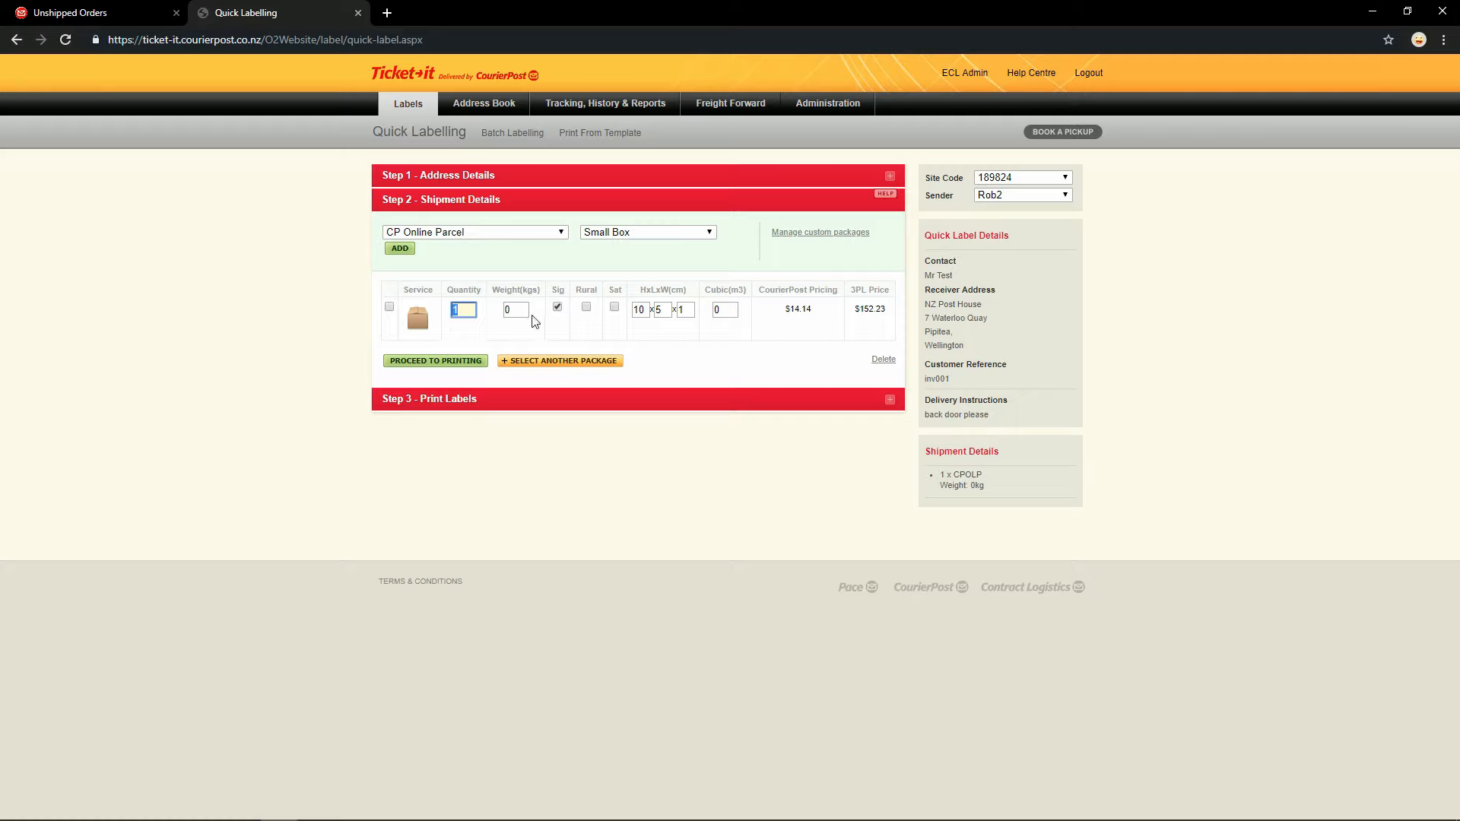
pyautogui.moveTo(536, 314); pyautogui.dragTo(505, 314)
pyautogui.write('2')
pyautogui.moveTo(641, 310); pyautogui.dragTo(654, 308)
pyautogui.click(689, 309)
pyautogui.write('0')
pyautogui.click(715, 332)
pyautogui.click(588, 310)
pyautogui.click(587, 311)
pyautogui.click(477, 361)
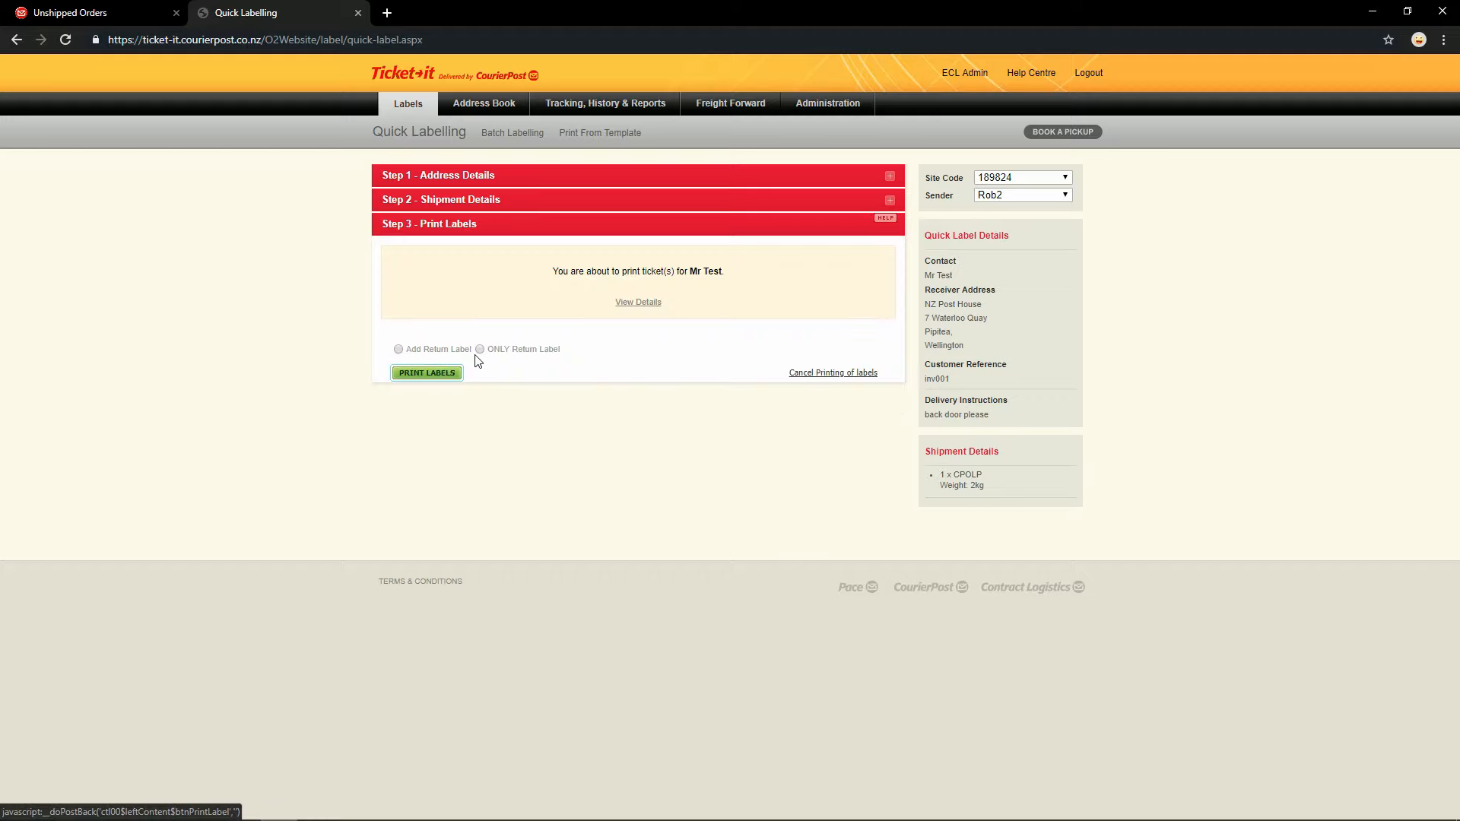
pyautogui.click(399, 349)
pyautogui.click(399, 350)
# Step: Switch to eShip and require a signature for the Small Box shipment sent by CP Online Parcel
pyautogui.click(118, 13)
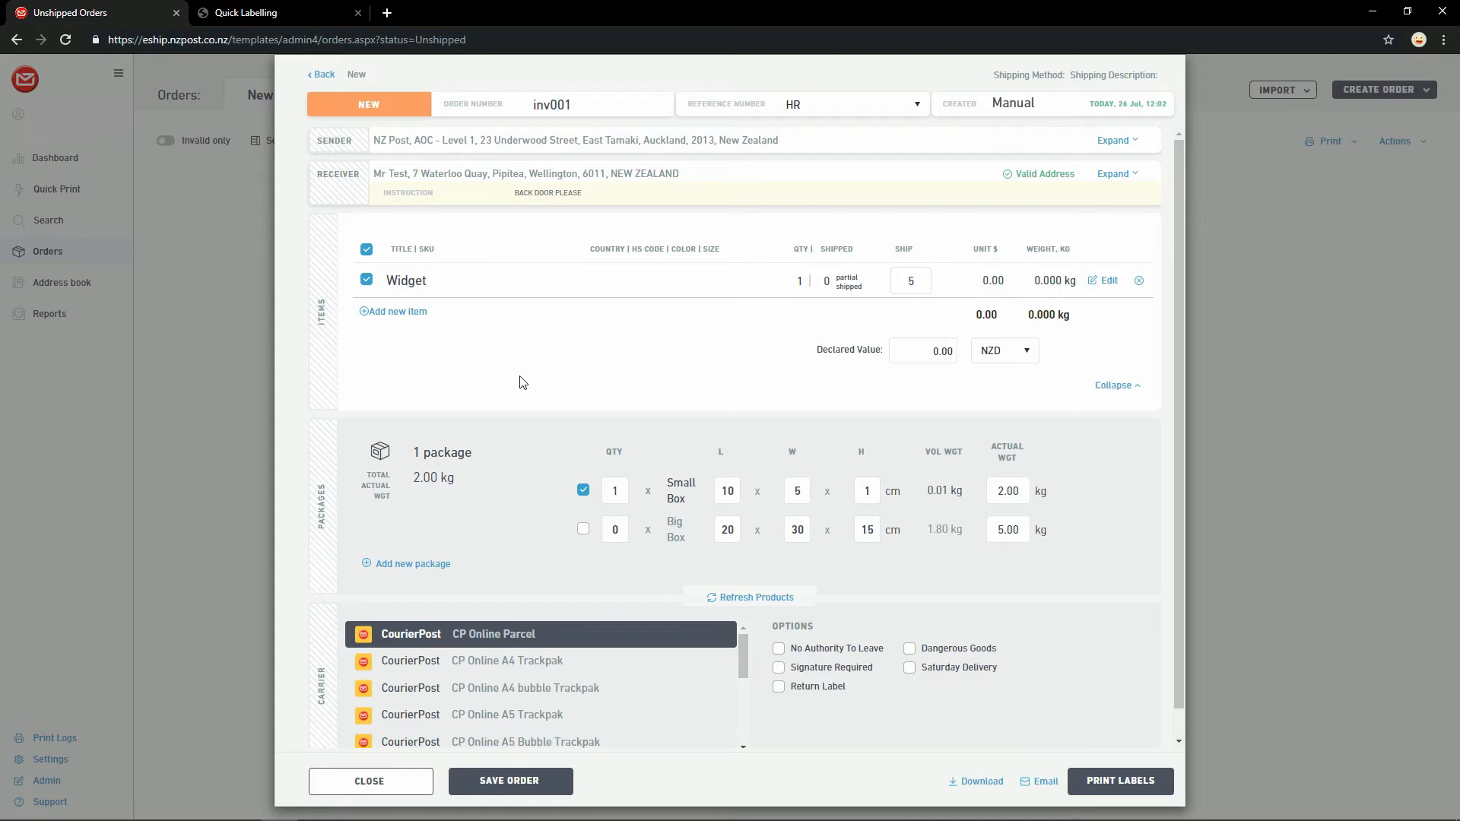
pyautogui.scroll(-1, 522, 383)
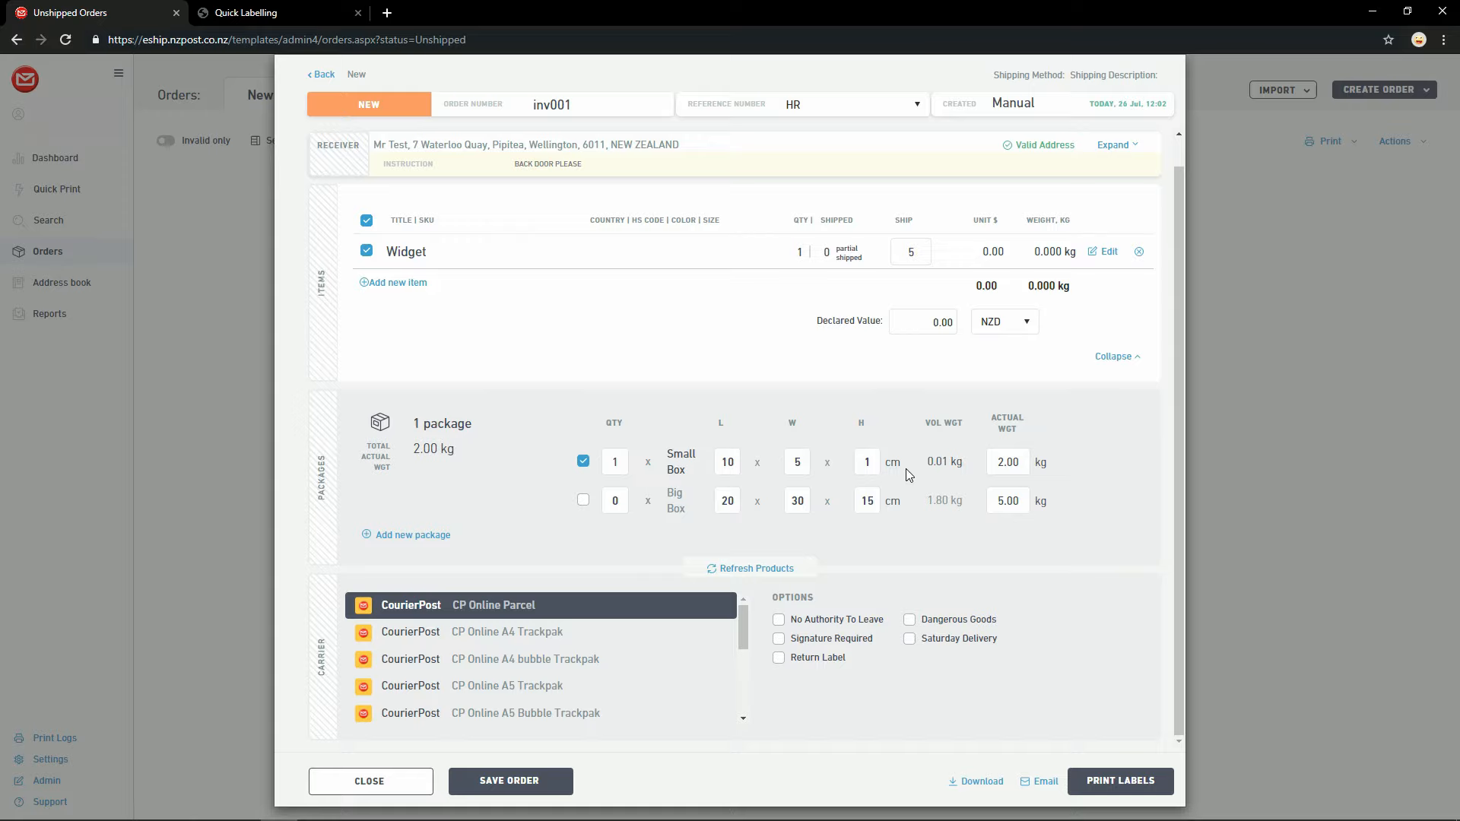
pyautogui.click(867, 462)
pyautogui.click(797, 461)
pyautogui.click(734, 461)
pyautogui.click(836, 642)
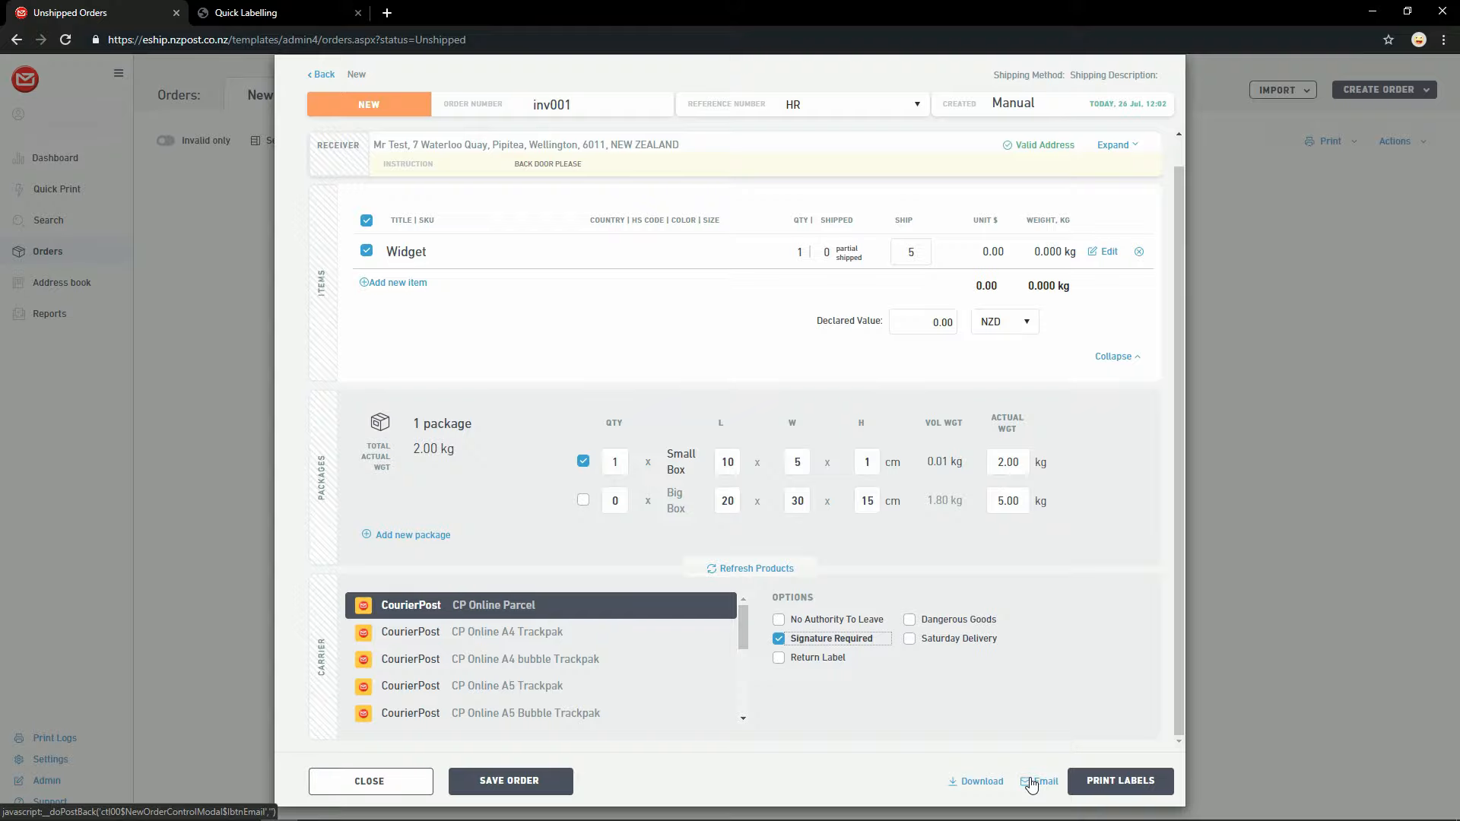
pyautogui.click(1031, 785)
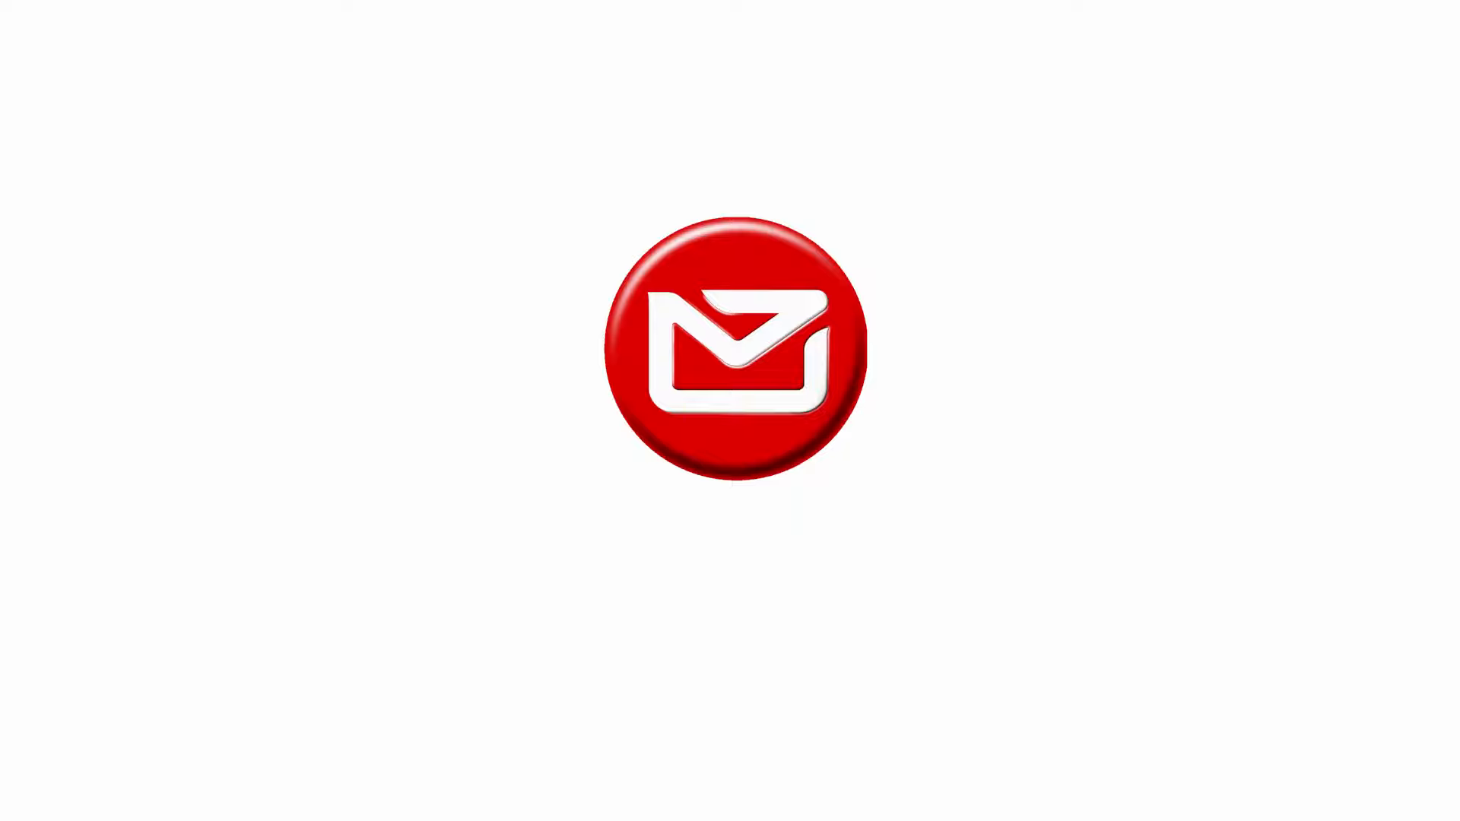